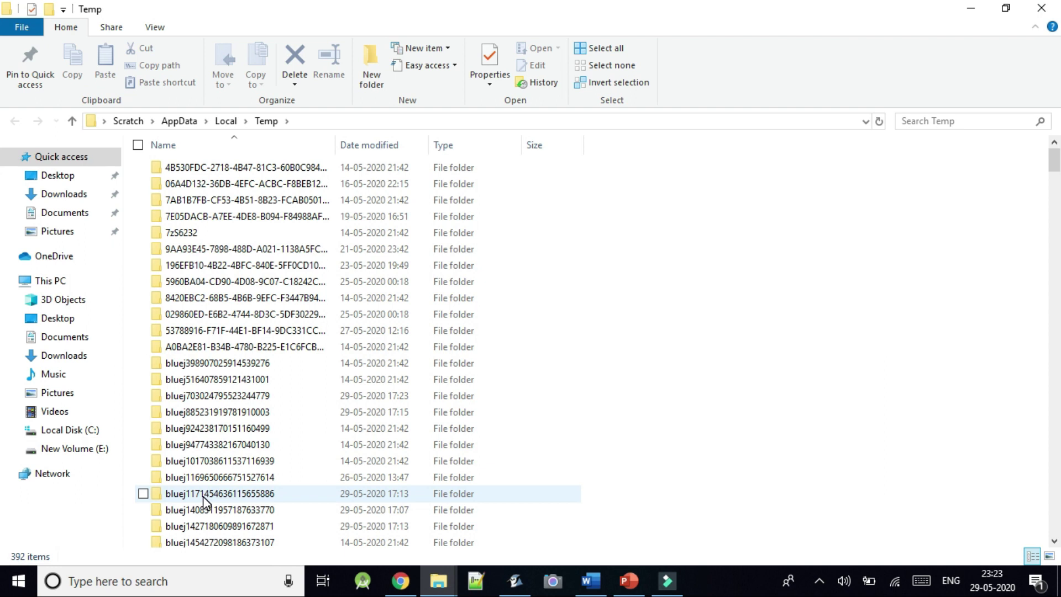
# Step: Select everything in the user profile's Temp folder and permanently delete it
pyautogui.click(231, 397)
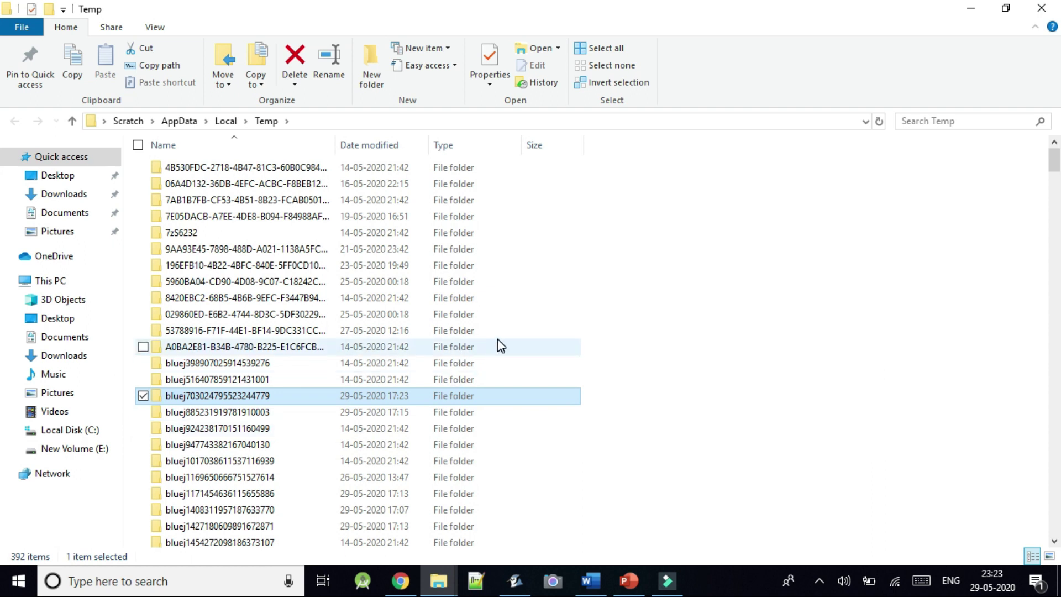
pyautogui.hotkey('ctrl', 'a')
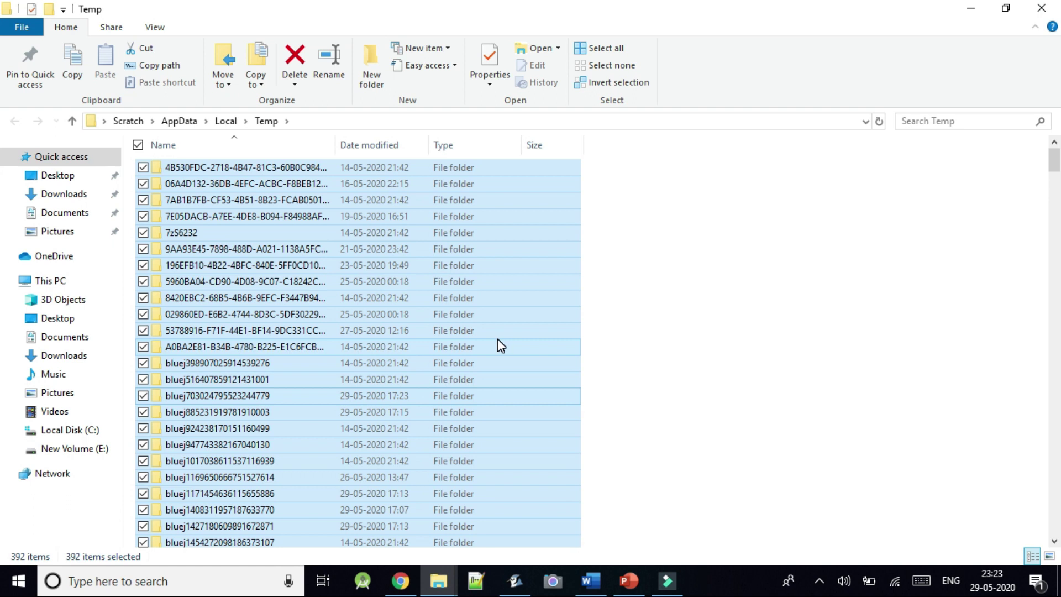
pyautogui.hotkey('shift', 'Delete')
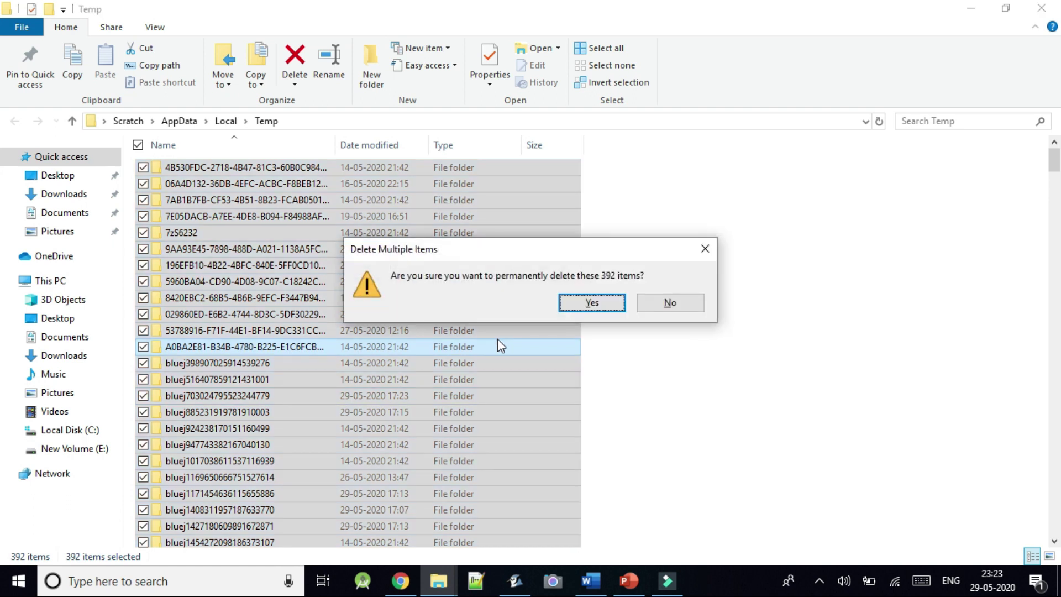
pyautogui.press('Escape')
pyautogui.press('Delete')
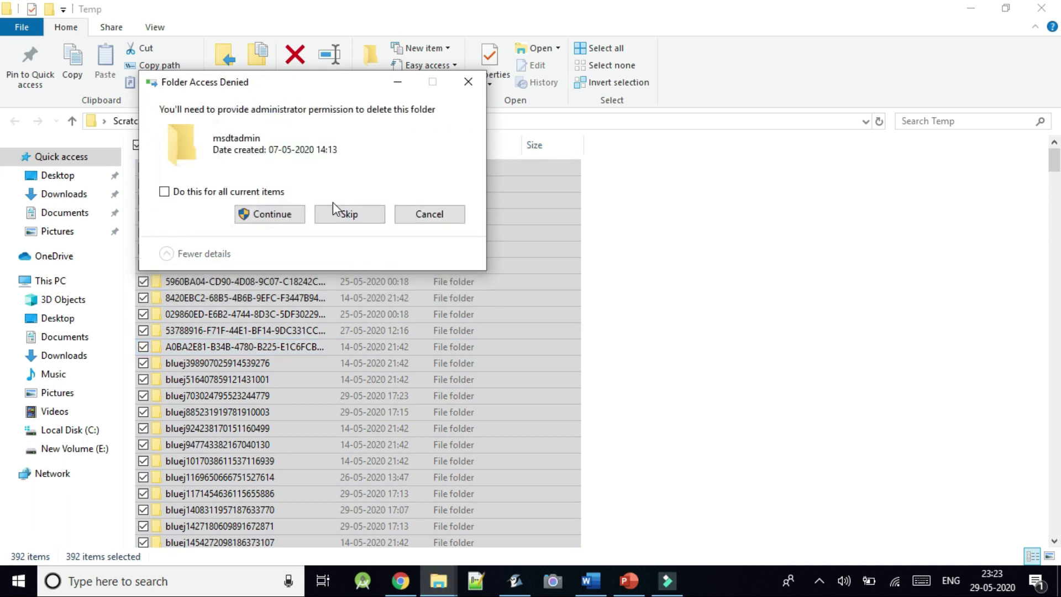
# Step: Grant administrator permission for deleting all current items, and skip all files that are in use
pyautogui.click(259, 194)
pyautogui.moveTo(271, 90); pyautogui.dragTo(411, 145)
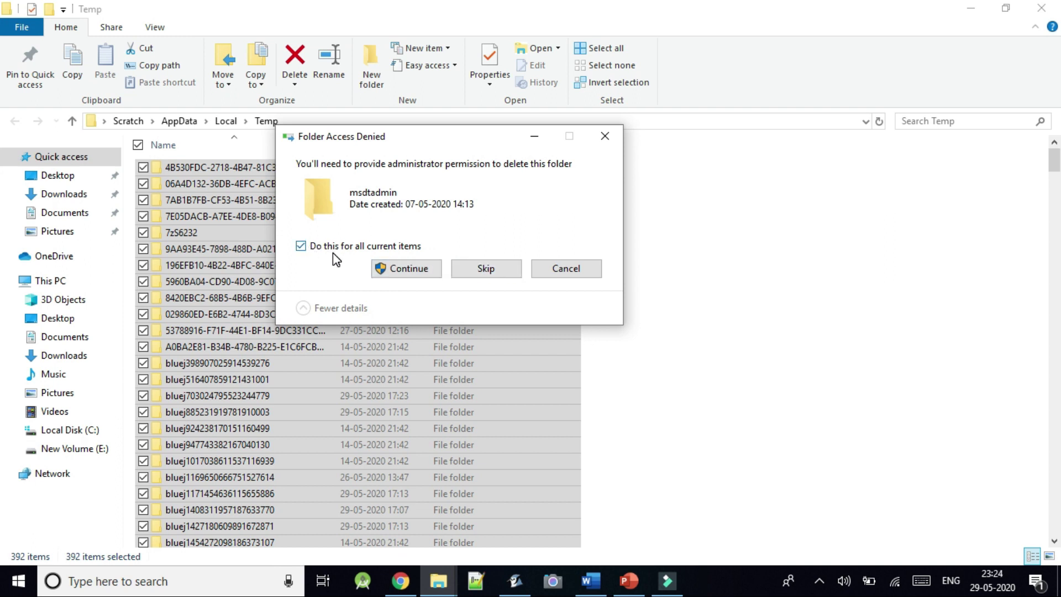
pyautogui.click(405, 270)
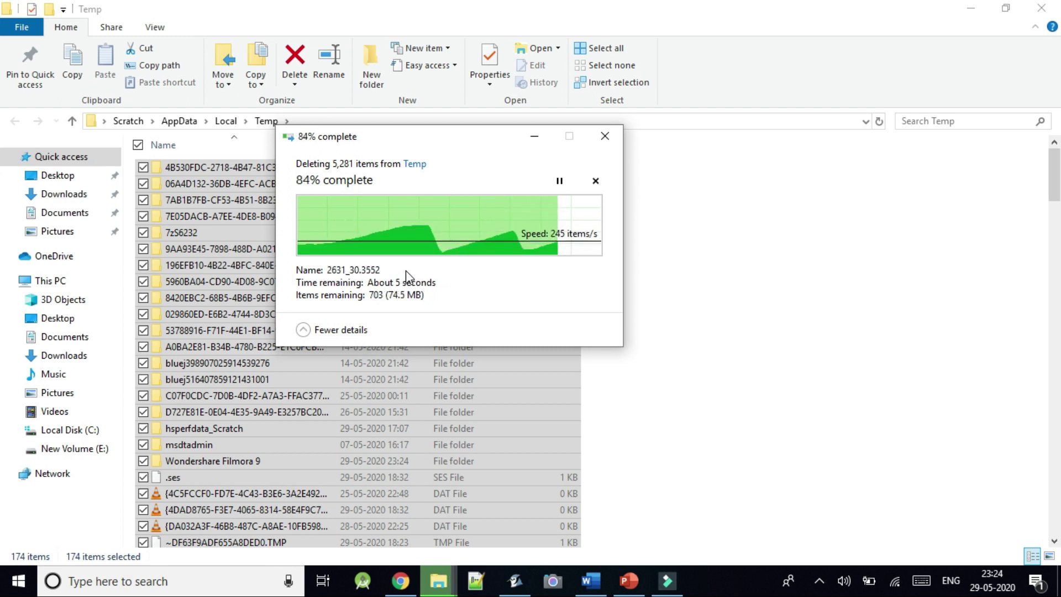
pyautogui.click(405, 270)
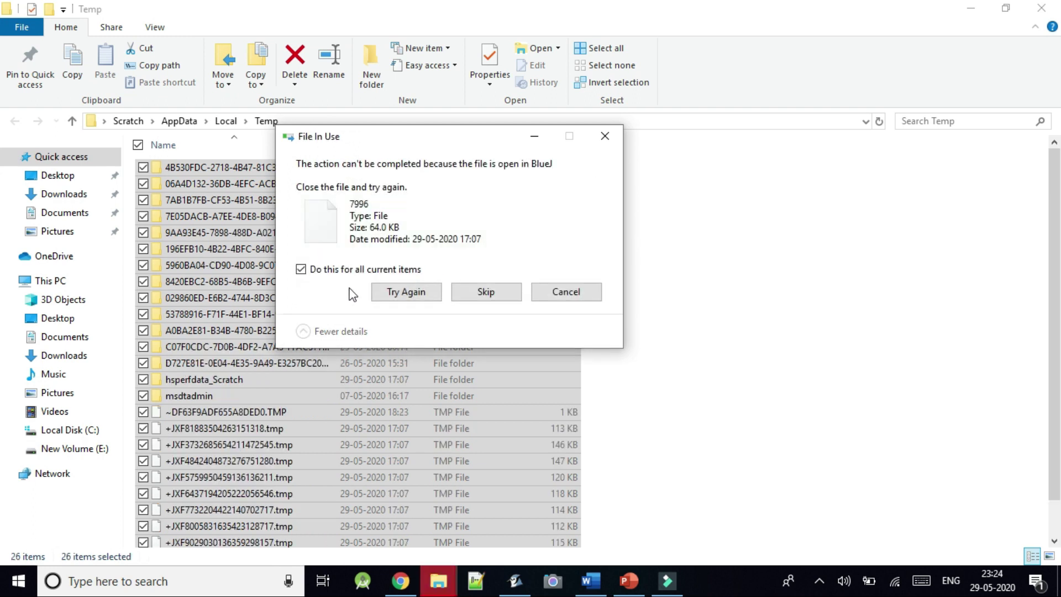
pyautogui.click(510, 295)
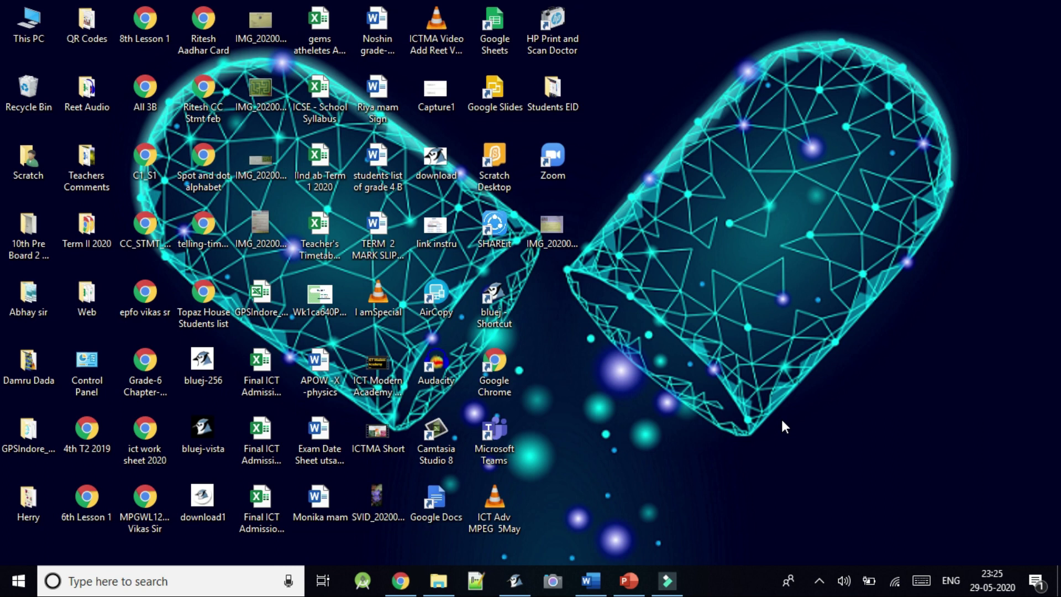
# Step: Open the Windows Temp folder by running the command temp
pyautogui.press('super+r')
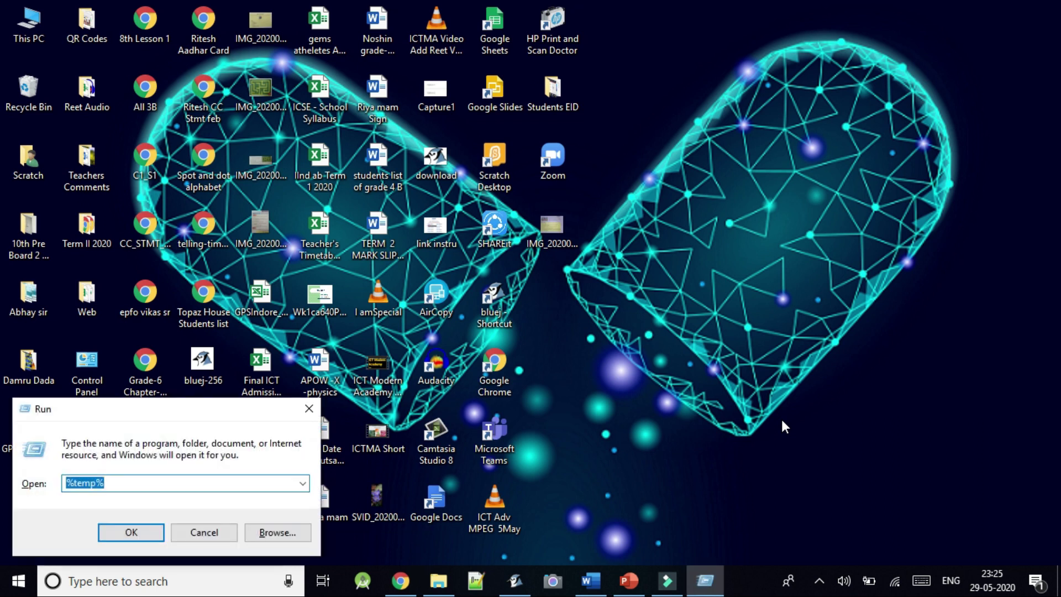
pyautogui.write('tem')
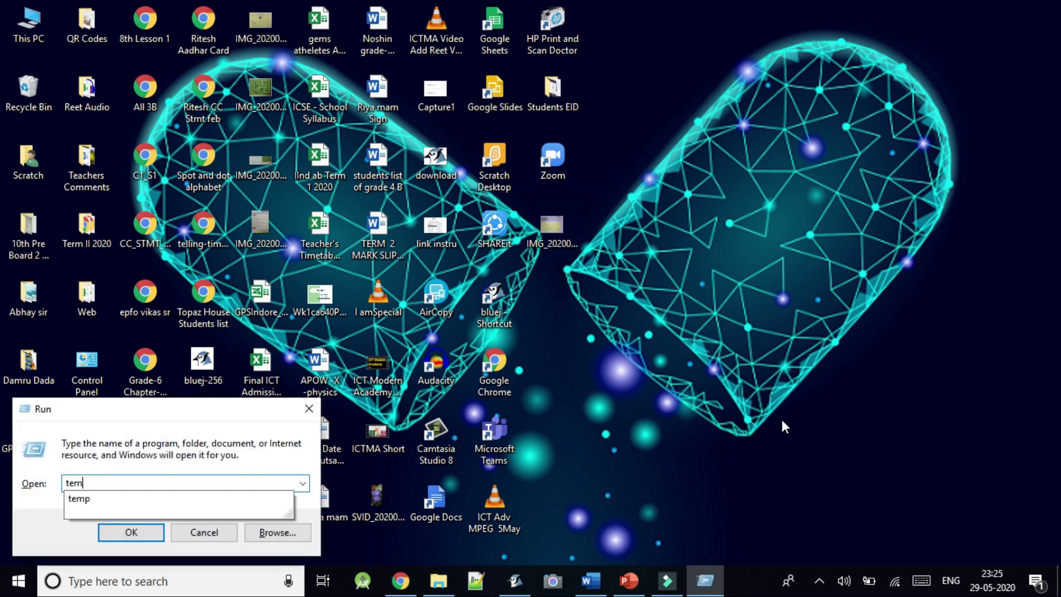
pyautogui.write('p')
pyautogui.press('Return')
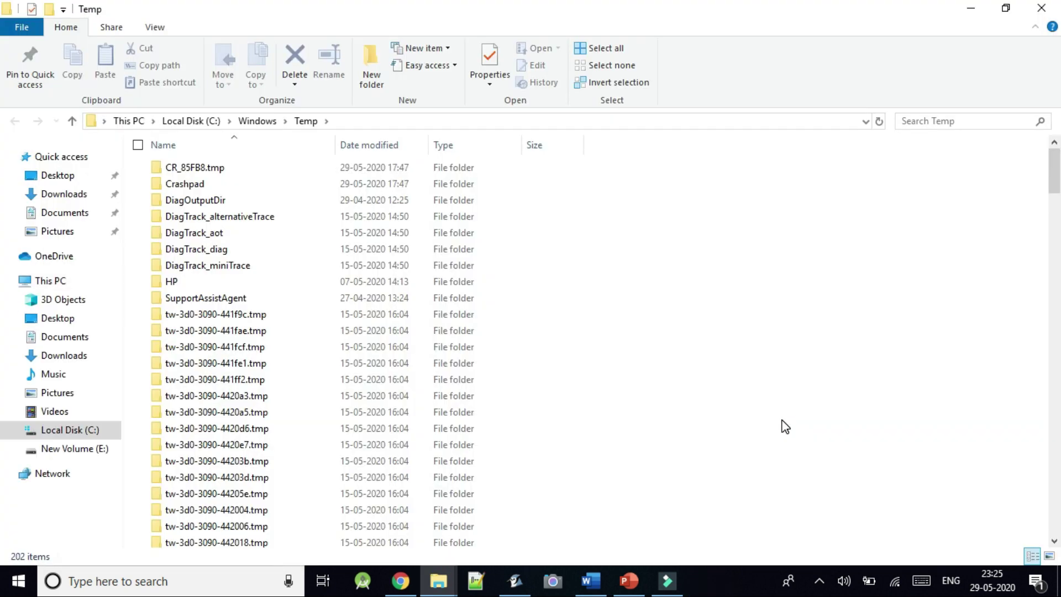
# Step: Select everything in the Windows Temp folder and permanently delete it
pyautogui.click(590, 403)
pyautogui.hotkey('ctrl', 'a')
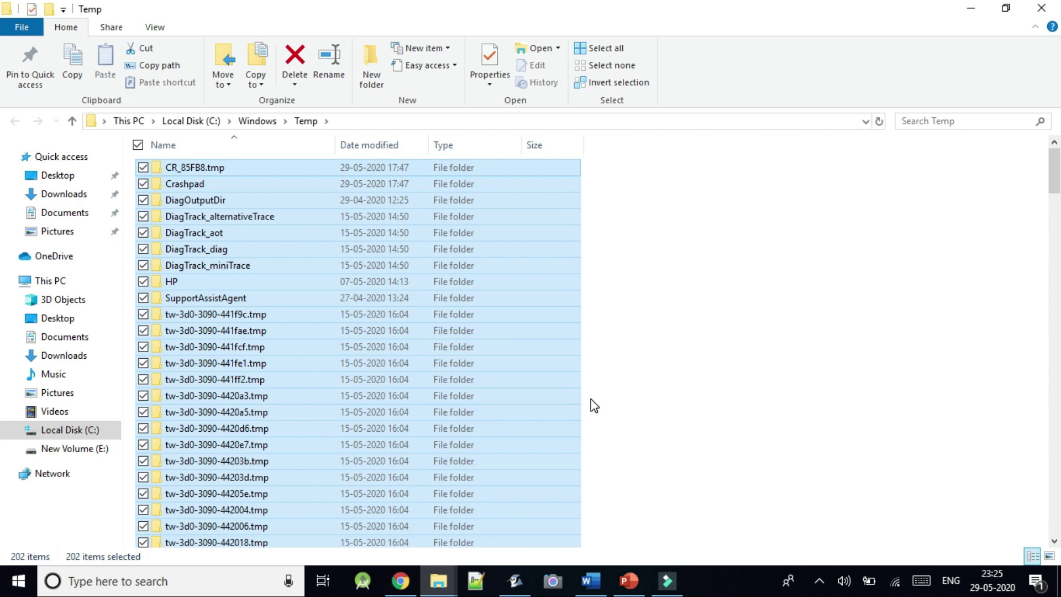
pyautogui.hotkey('shift', 'Delete')
pyautogui.press('Return')
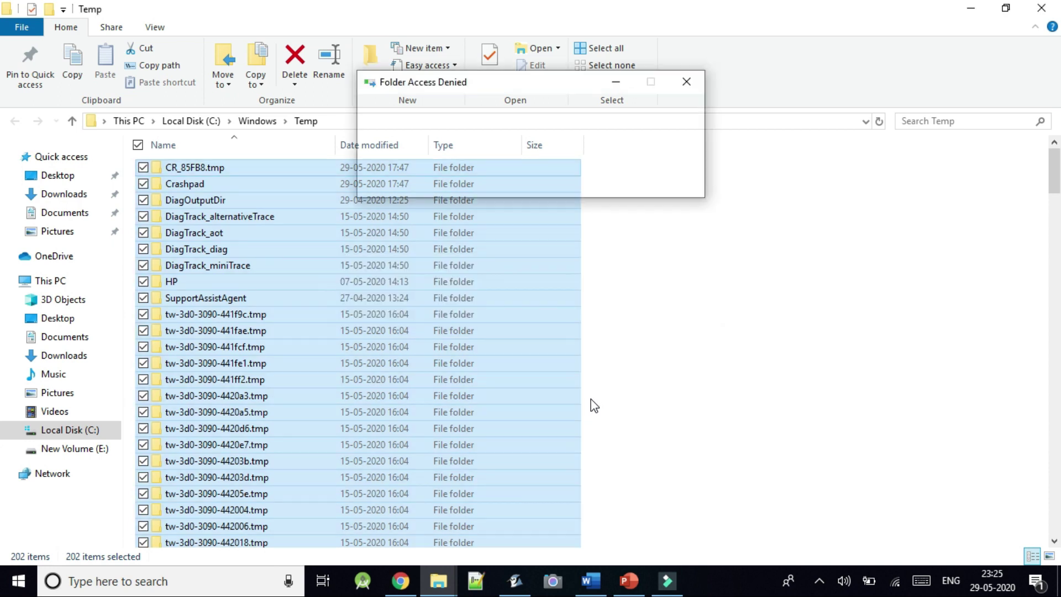
# Step: Continue the deletion with administrator permission, skipping all current items that are in use, and close the Windows Temp folder
pyautogui.click(518, 288)
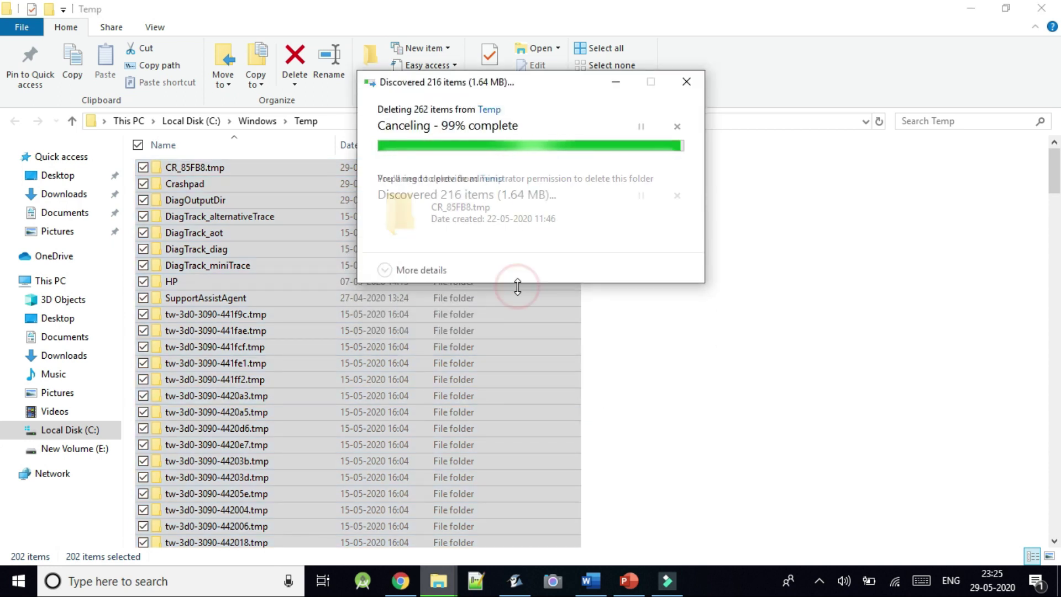
pyautogui.click(464, 296)
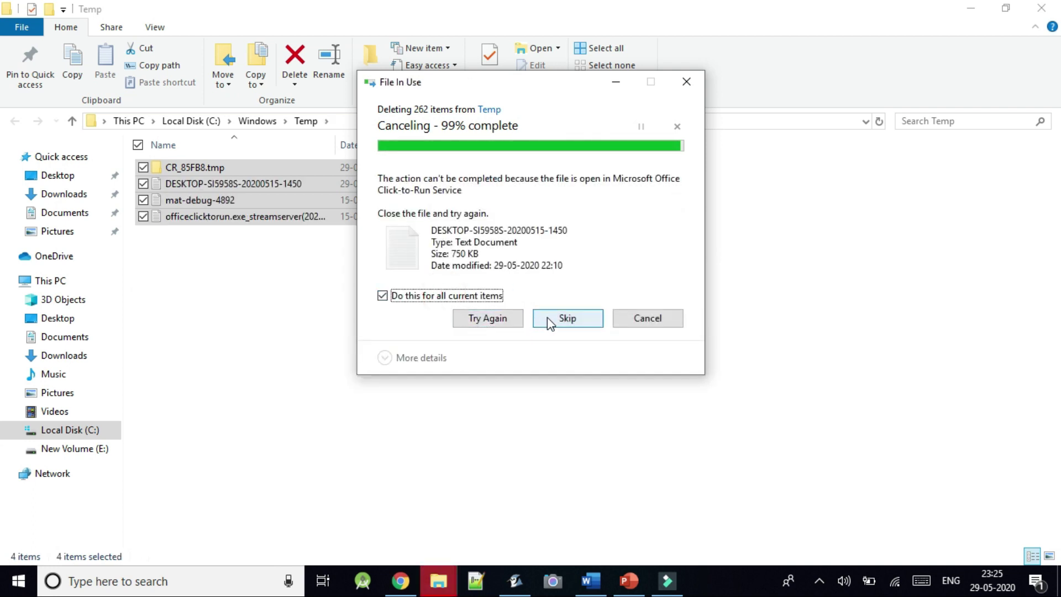
pyautogui.click(570, 325)
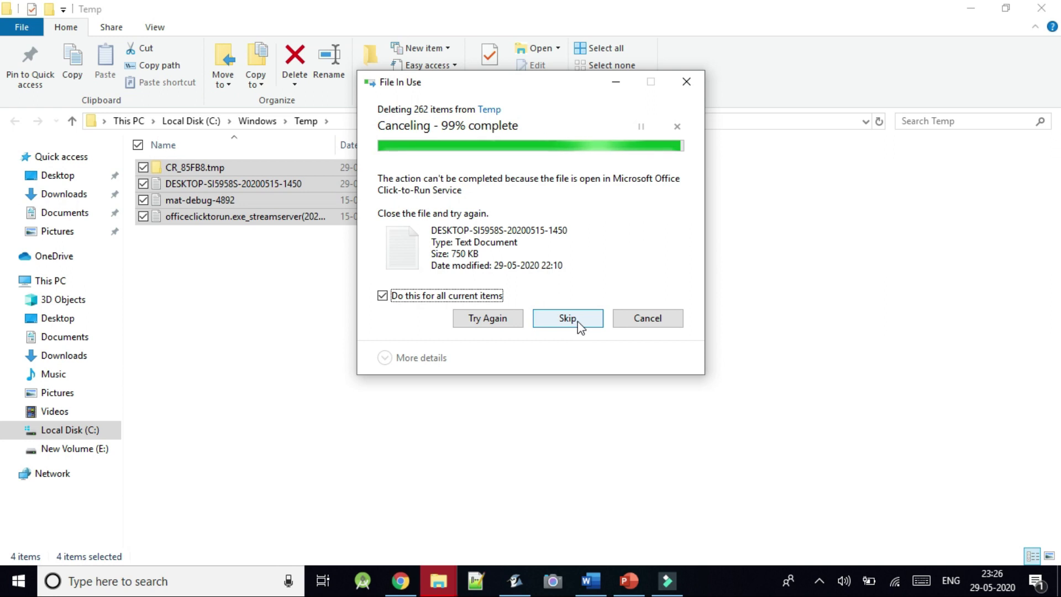
pyautogui.click(569, 321)
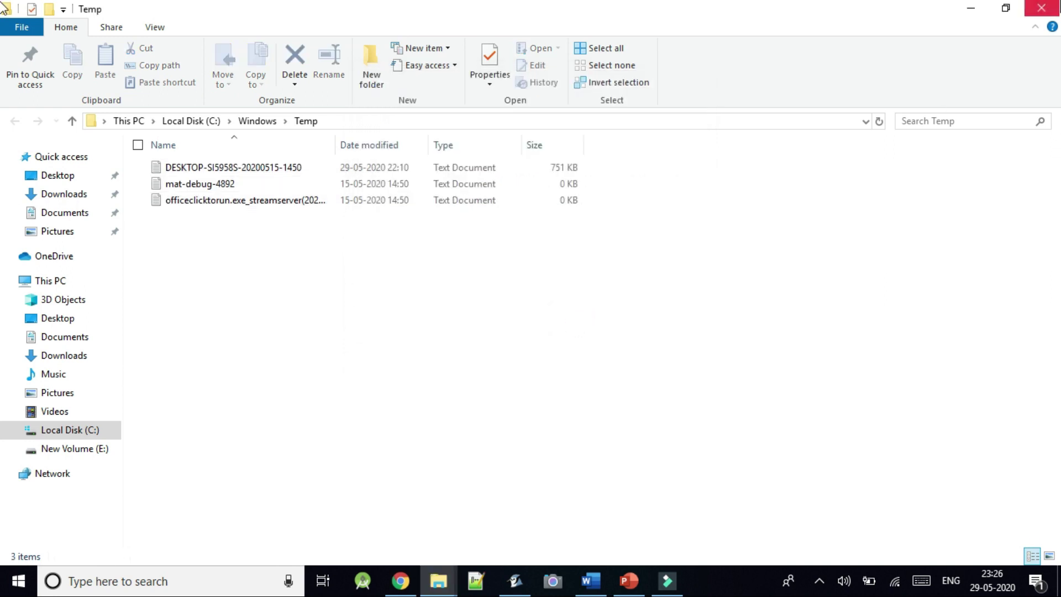
pyautogui.click(1046, 8)
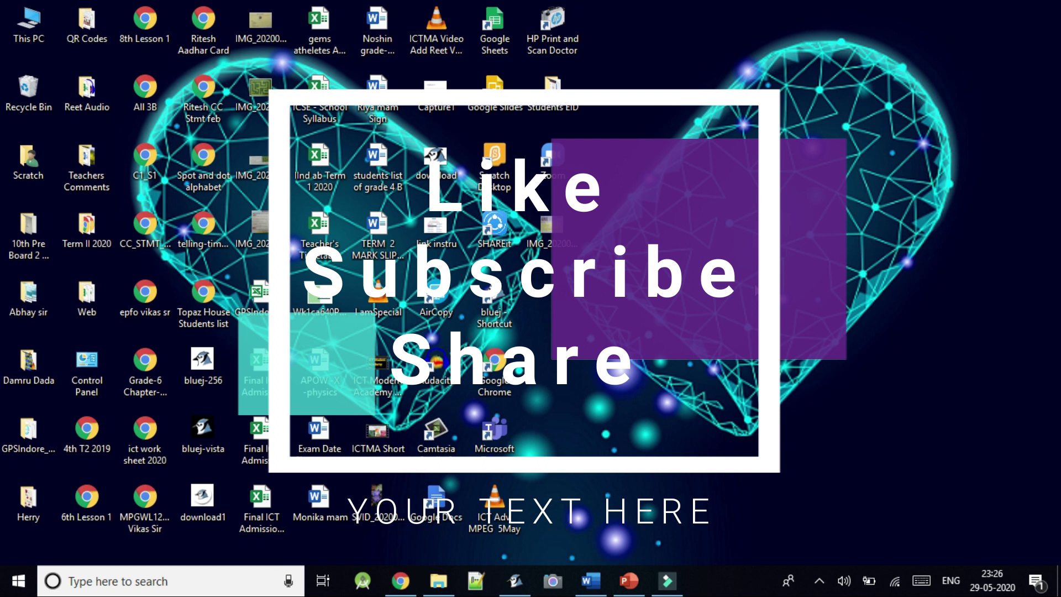
# Step: Open the visual effects performance options from This PC's advanced system settings
pyautogui.rightClick(32, 32)
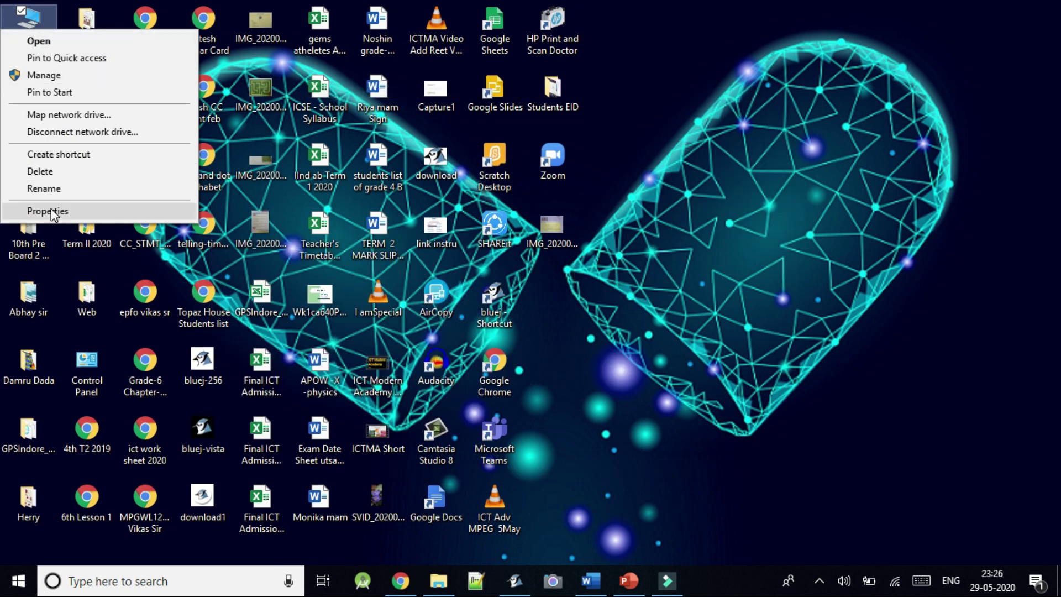
pyautogui.click(51, 209)
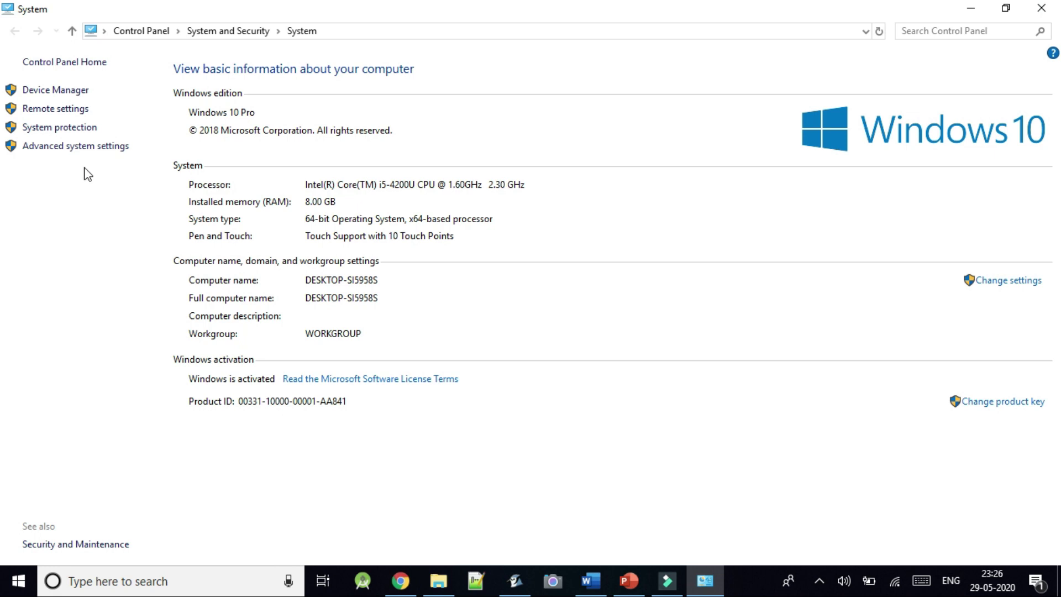
pyautogui.click(66, 147)
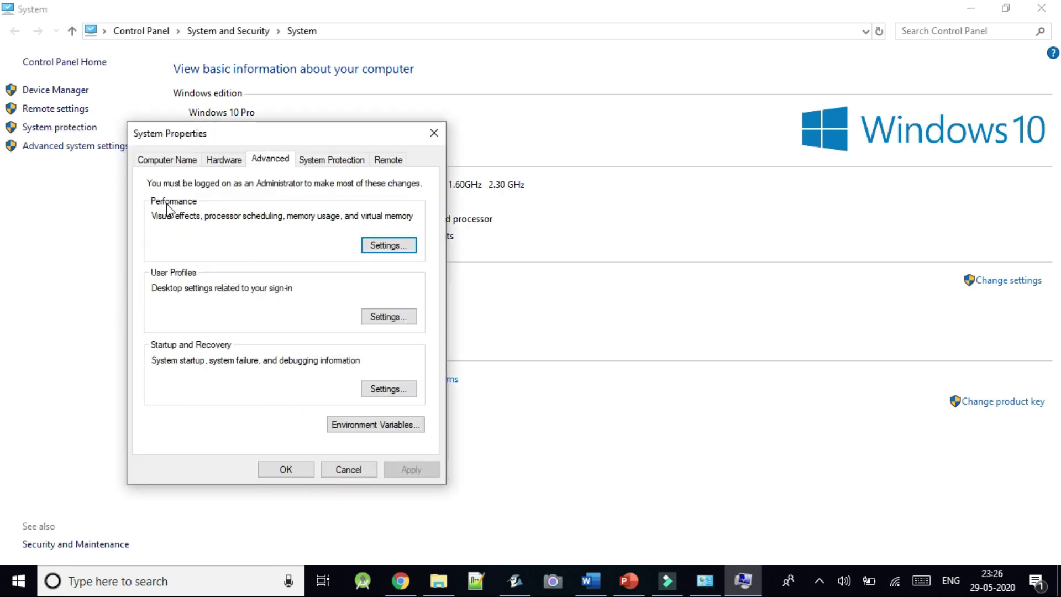
pyautogui.click(389, 247)
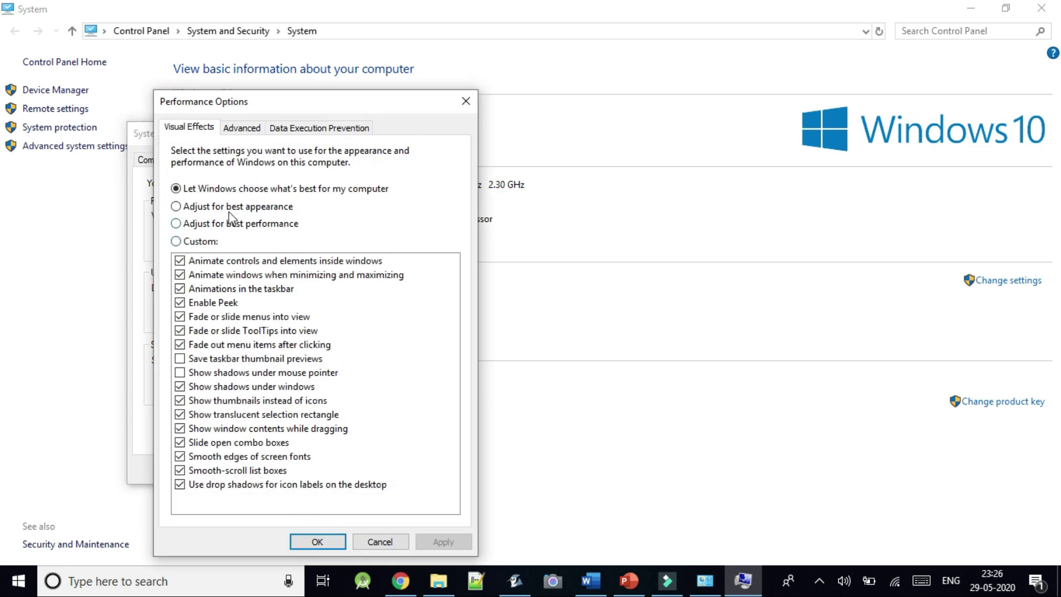
# Step: Try the best performance, best appearance, custom and Windows-chosen visual effects settings, then discard the changes and close the system settings
pyautogui.click(200, 225)
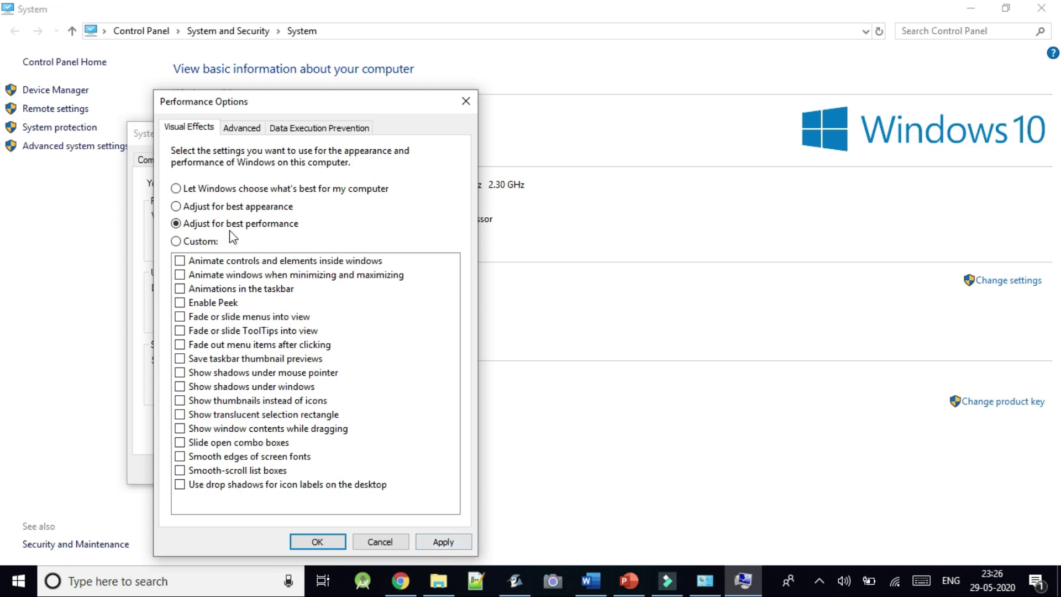
pyautogui.click(212, 207)
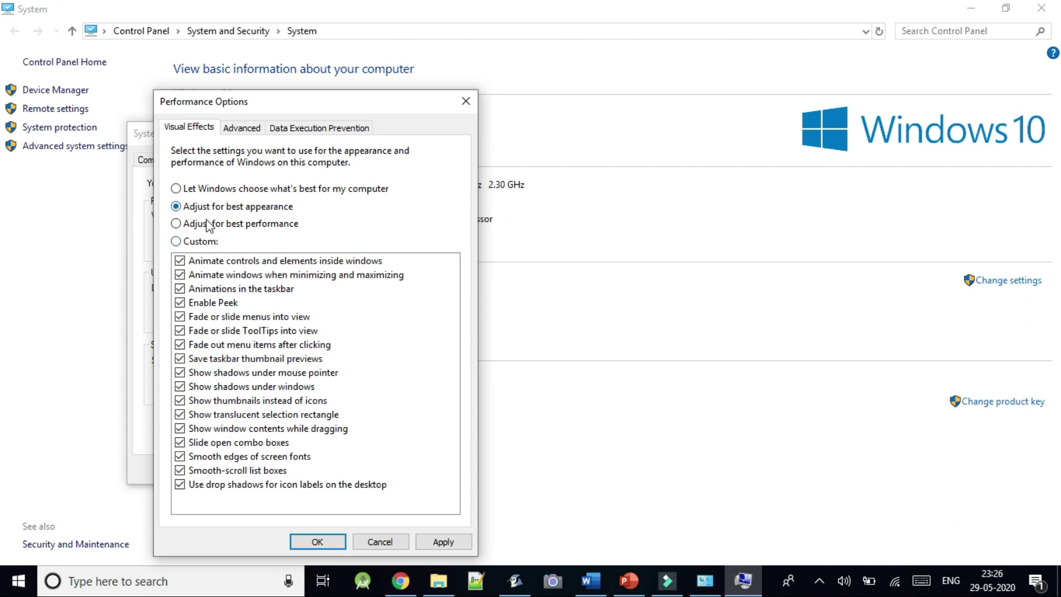
pyautogui.click(197, 242)
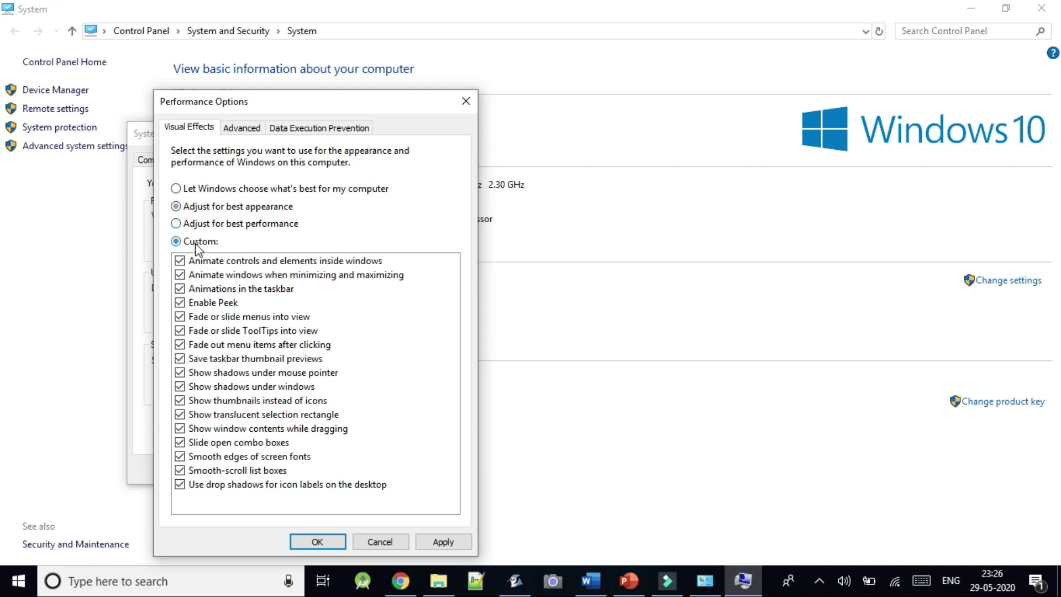
pyautogui.click(199, 275)
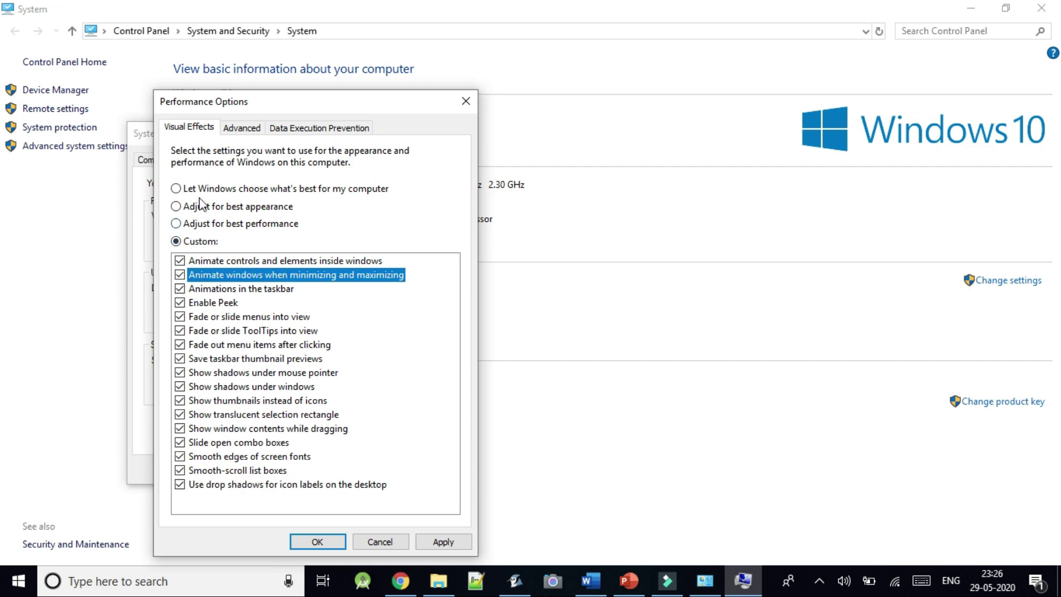
pyautogui.click(209, 225)
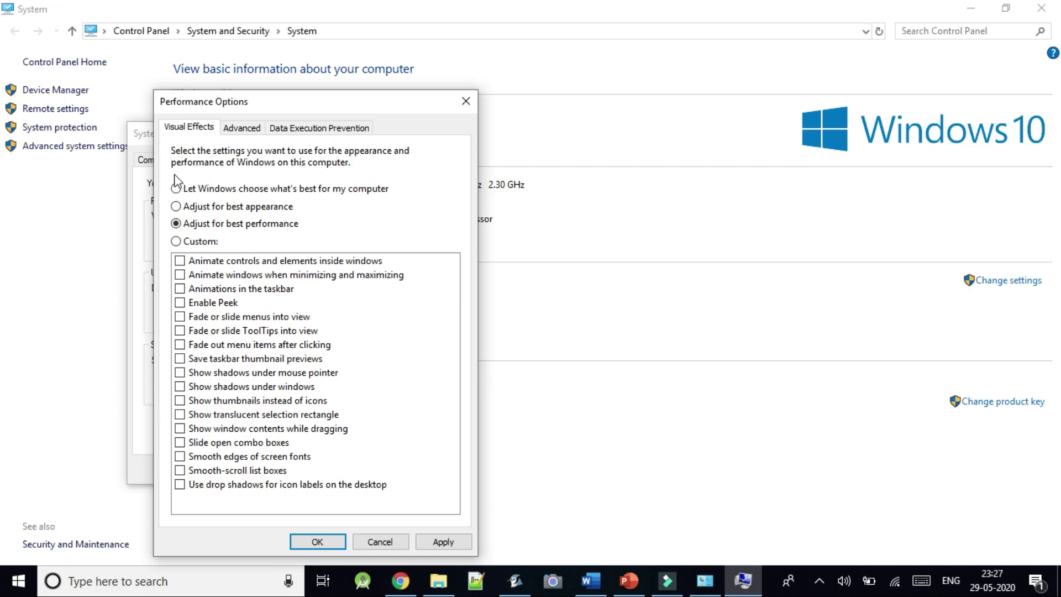
pyautogui.click(187, 191)
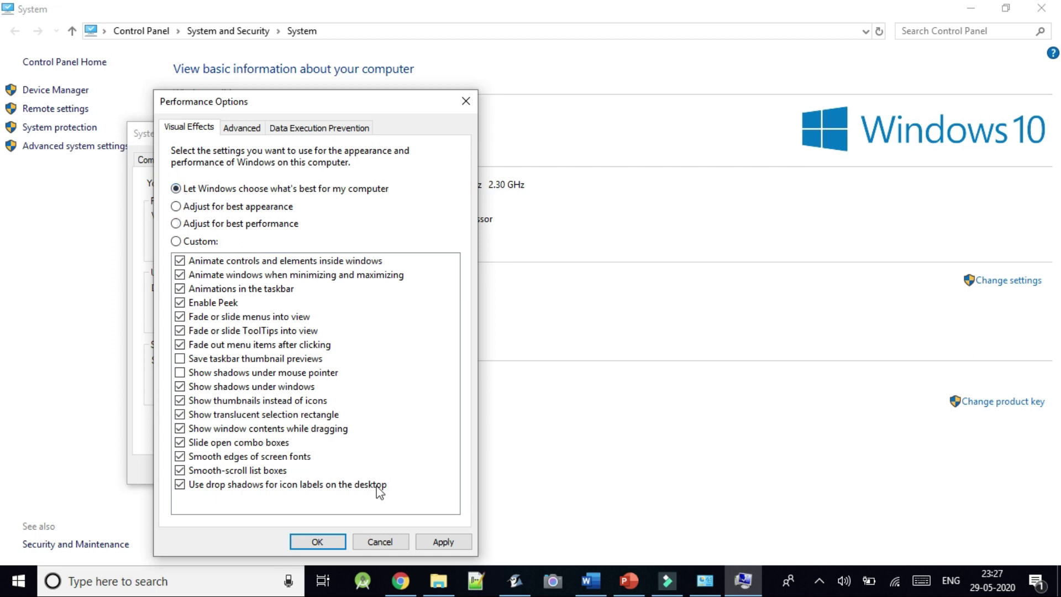
pyautogui.click(378, 538)
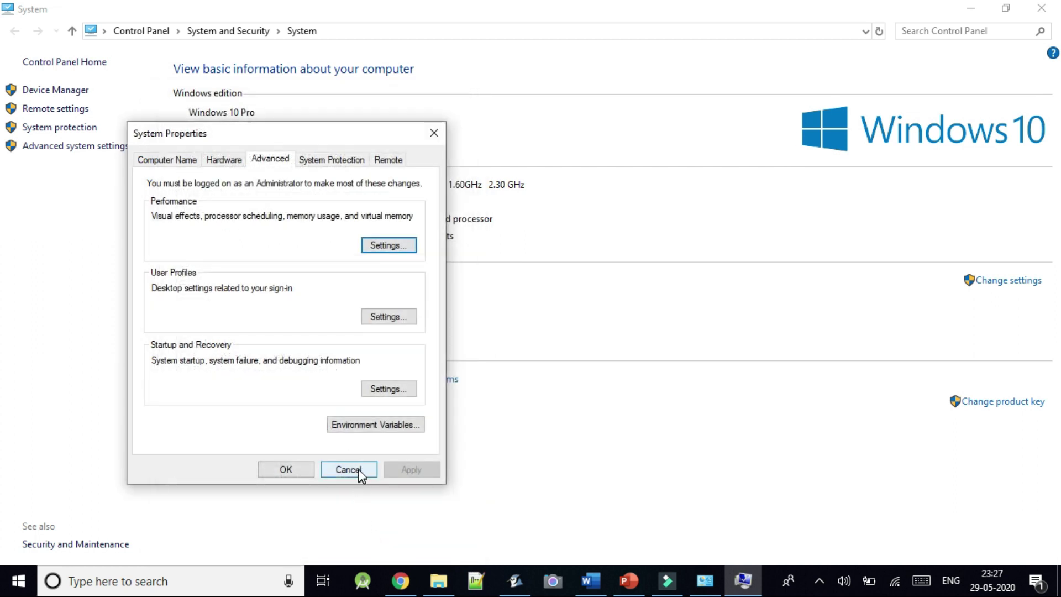
pyautogui.click(359, 471)
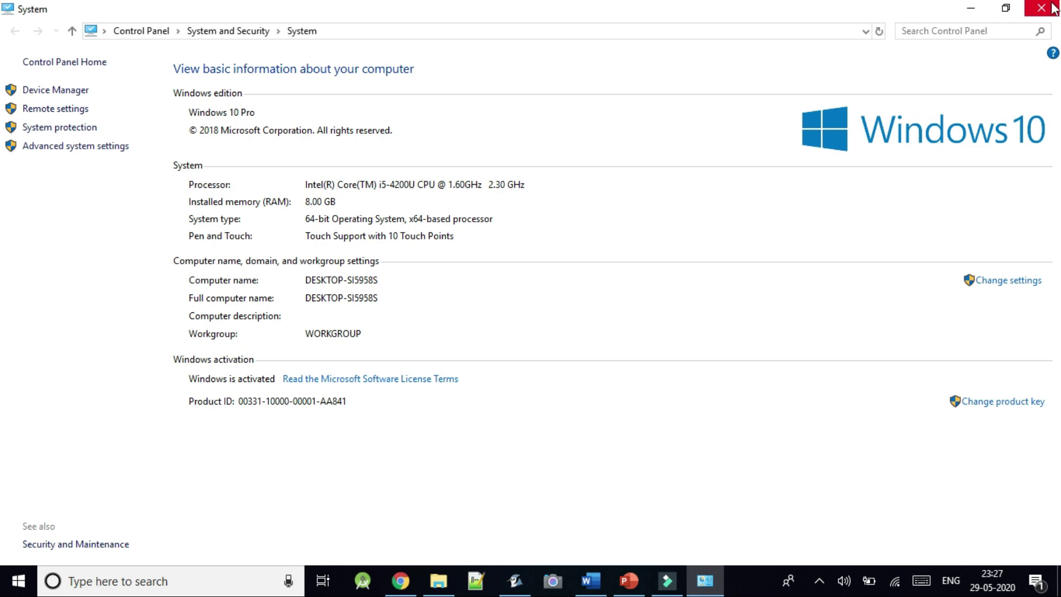
pyautogui.click(1041, 7)
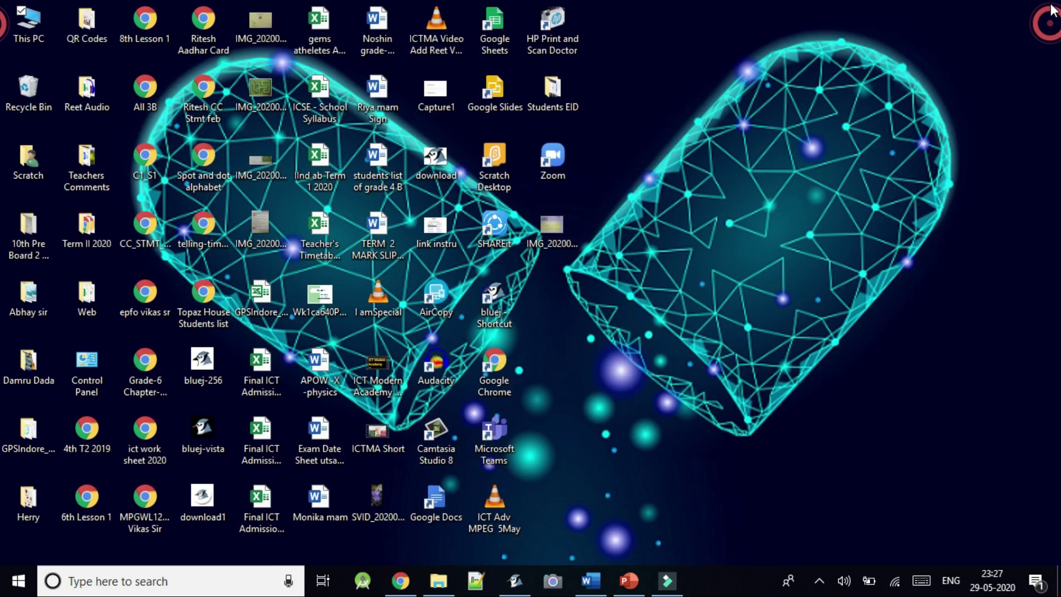
# Step: Examine the startup programs' status and startup impact in Task Manager, then close it
pyautogui.rightClick(711, 579)
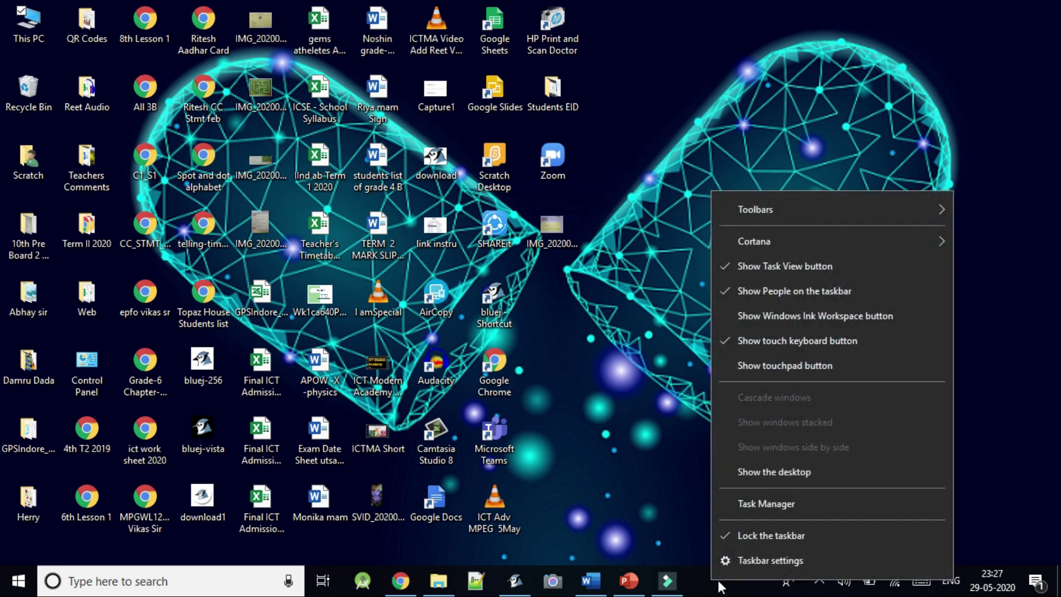
pyautogui.click(775, 503)
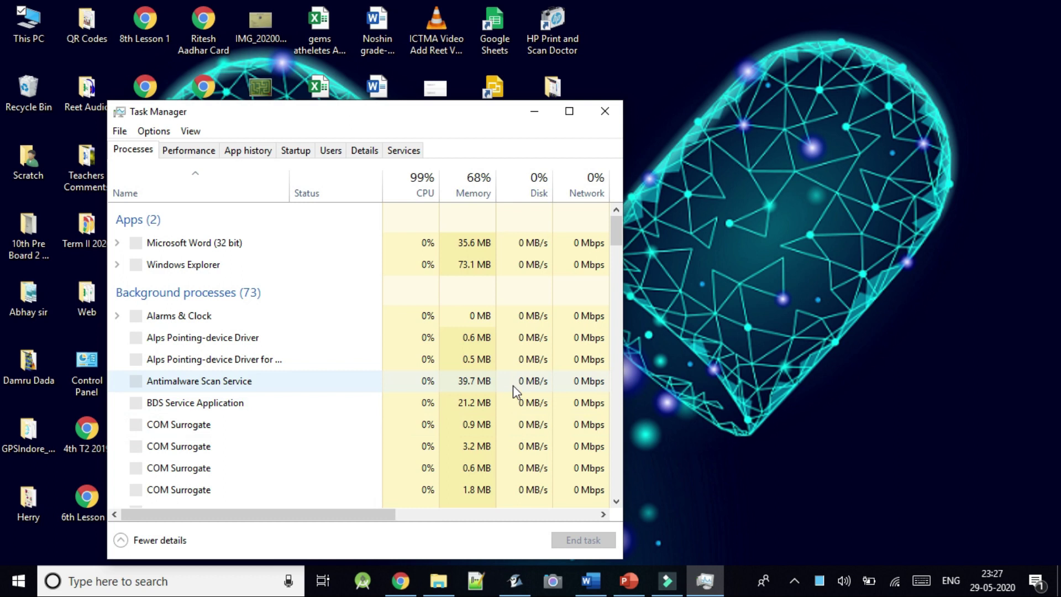
pyautogui.click(299, 152)
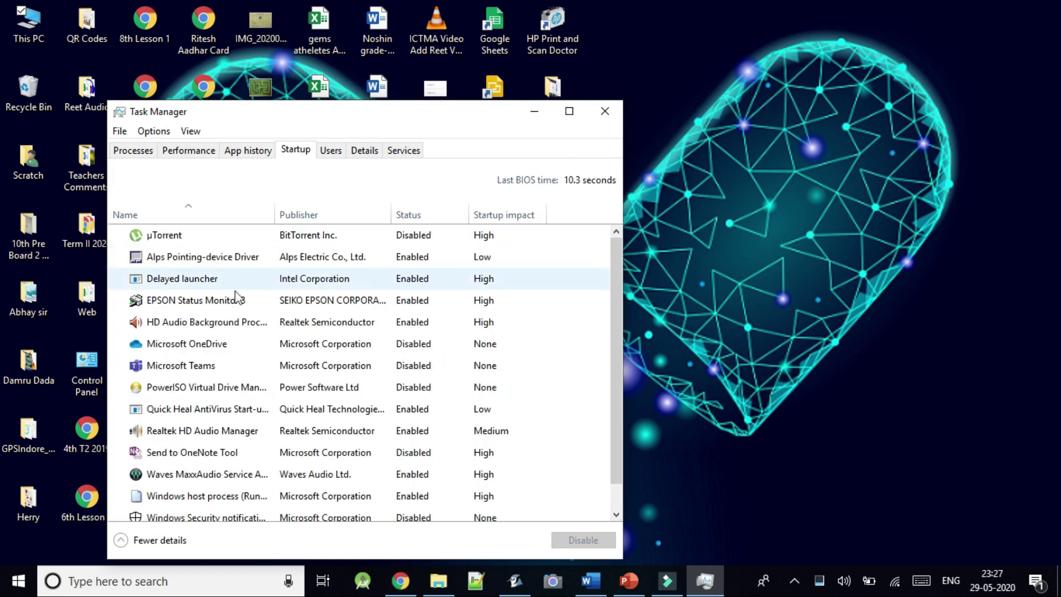
pyautogui.click(223, 238)
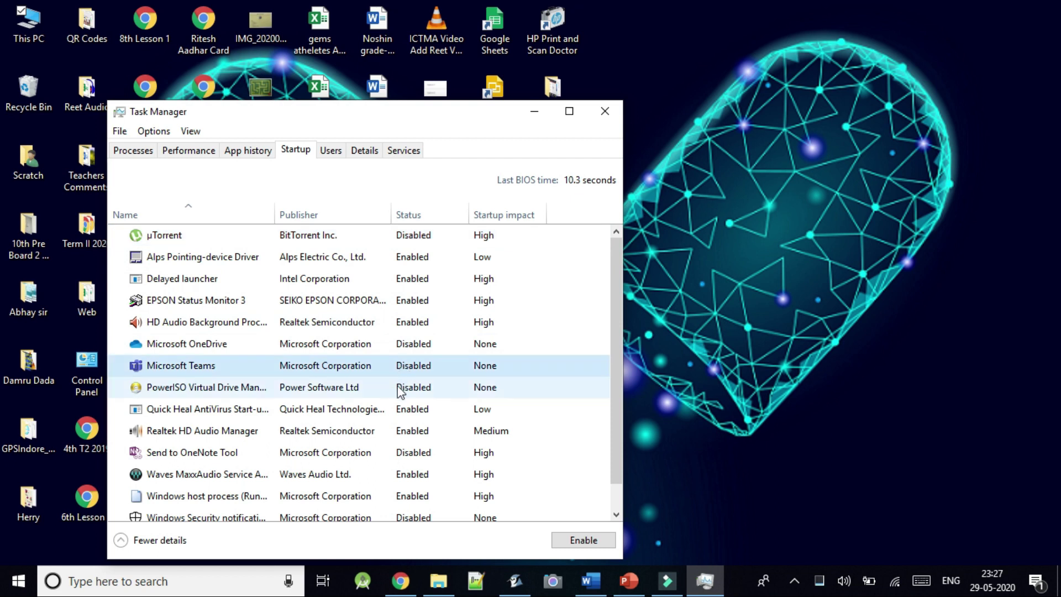
pyautogui.scroll(-1, 395, 410)
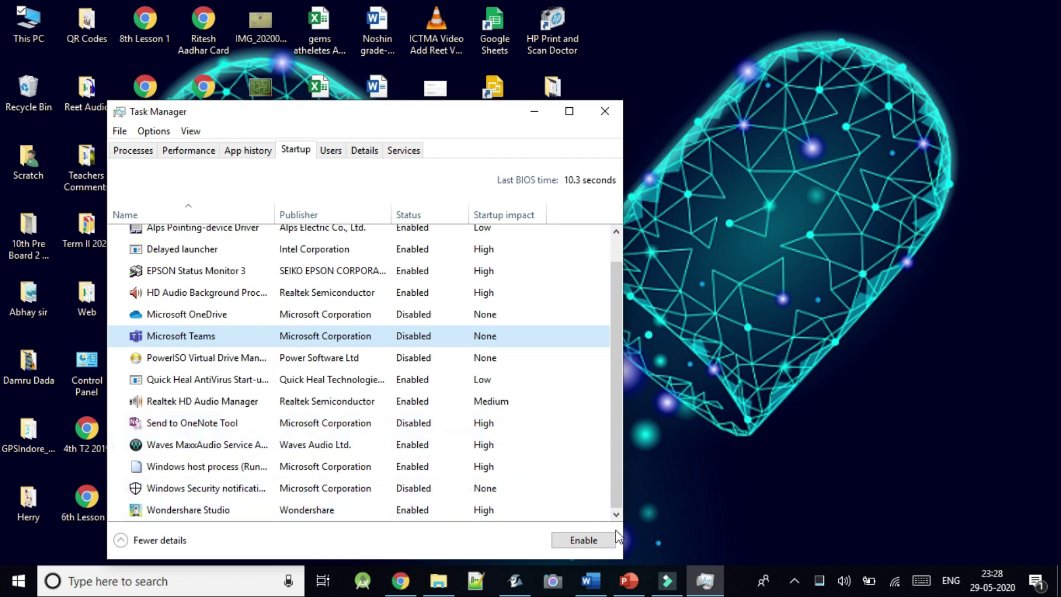
pyautogui.click(604, 113)
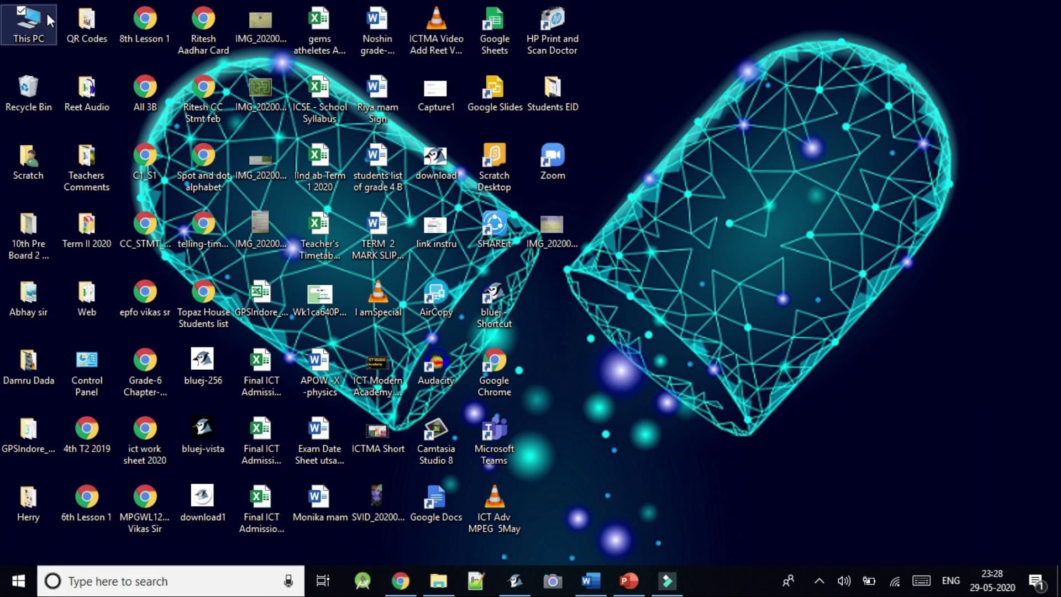
# Step: Open Disk Cleanup for Local Disk (C:) from the drive's properties in This PC
pyautogui.click(26, 29)
pyautogui.doubleClick(26, 29)
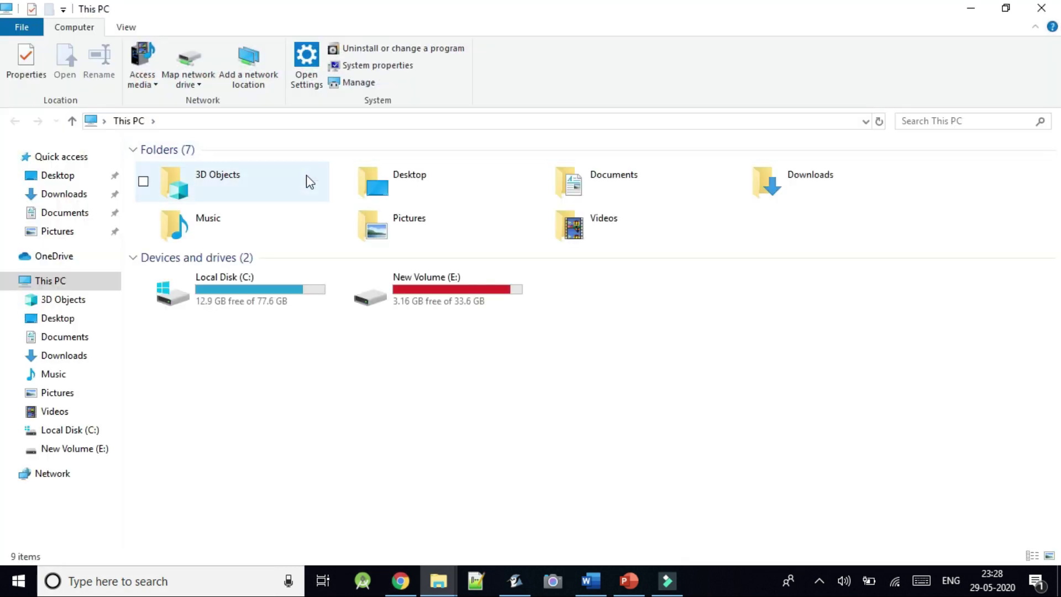
pyautogui.click(441, 293)
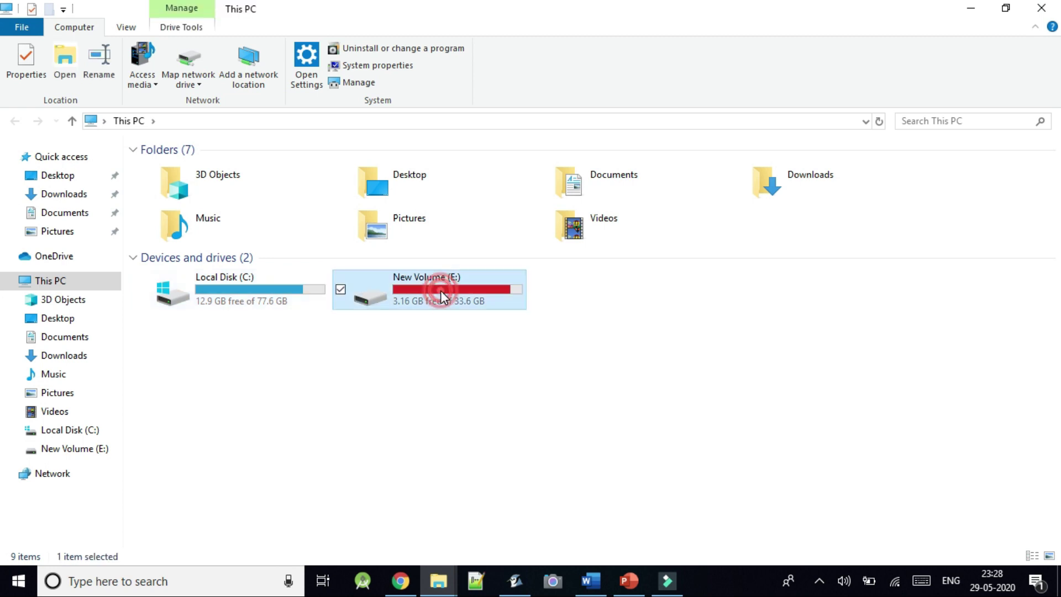
pyautogui.click(270, 294)
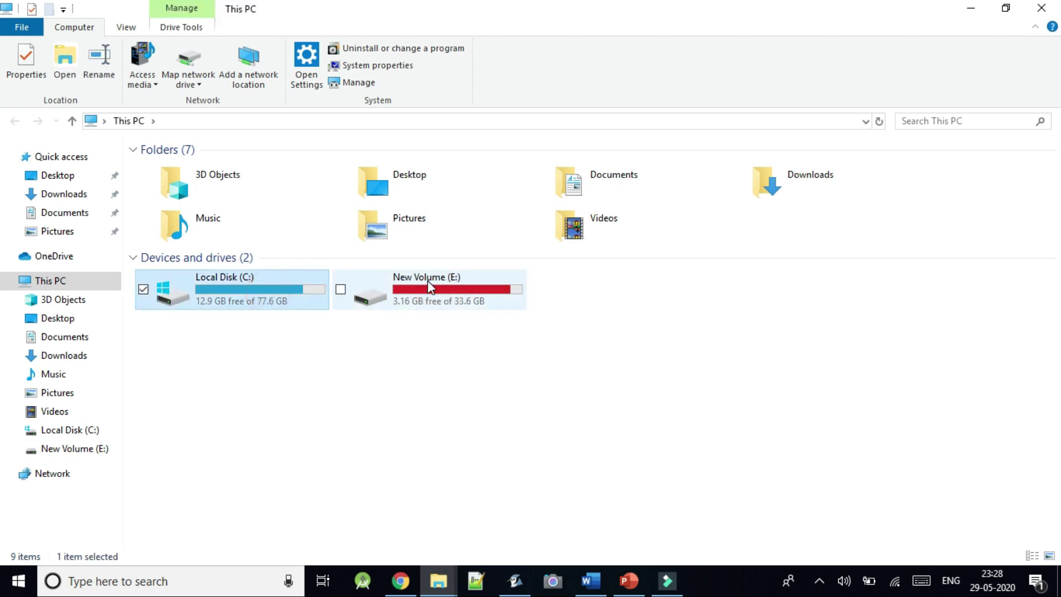
pyautogui.rightClick(257, 286)
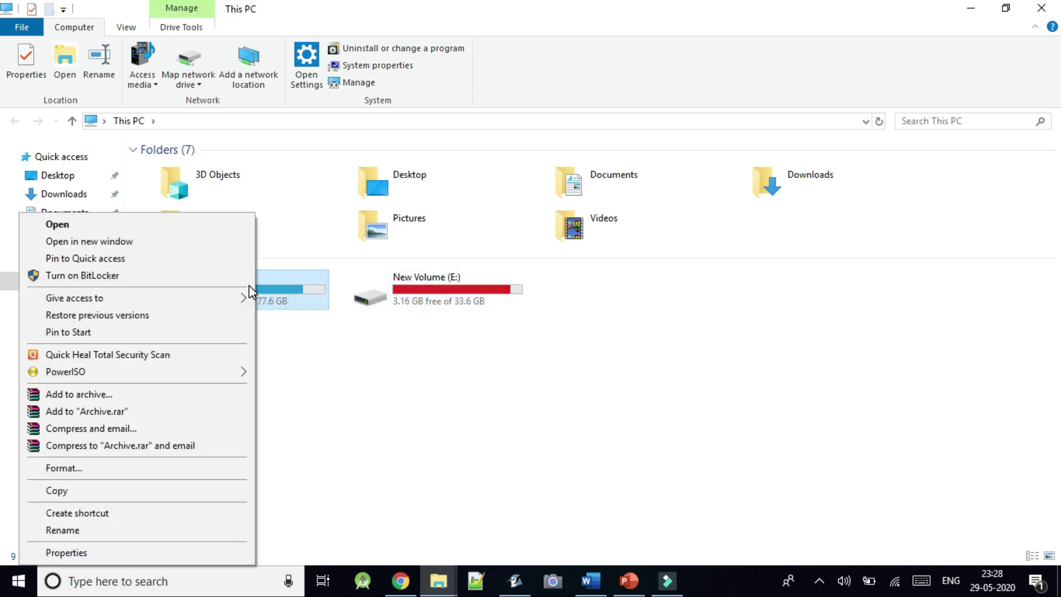
pyautogui.click(94, 550)
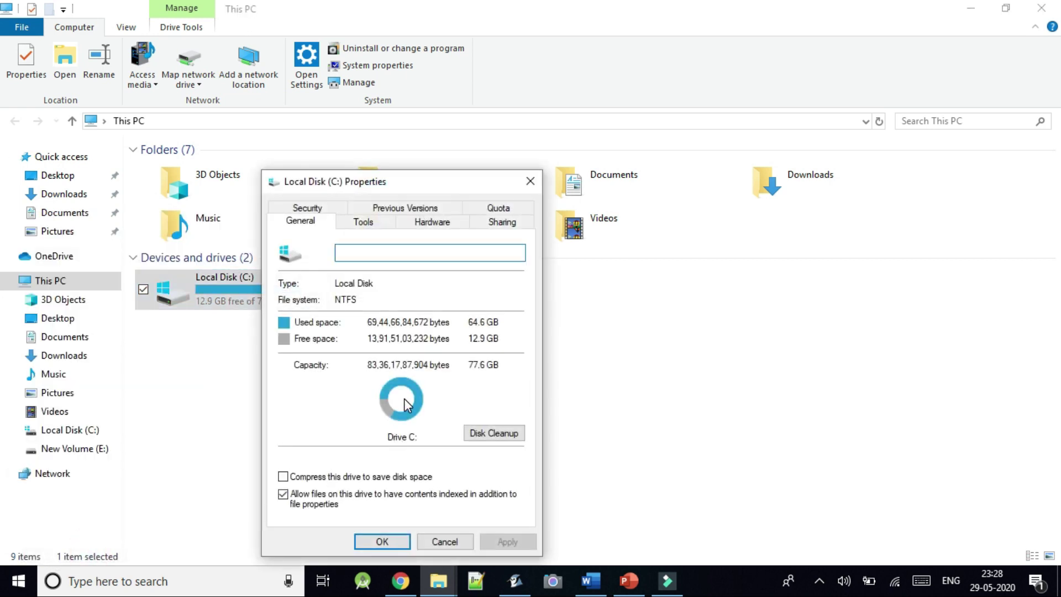
pyautogui.click(504, 437)
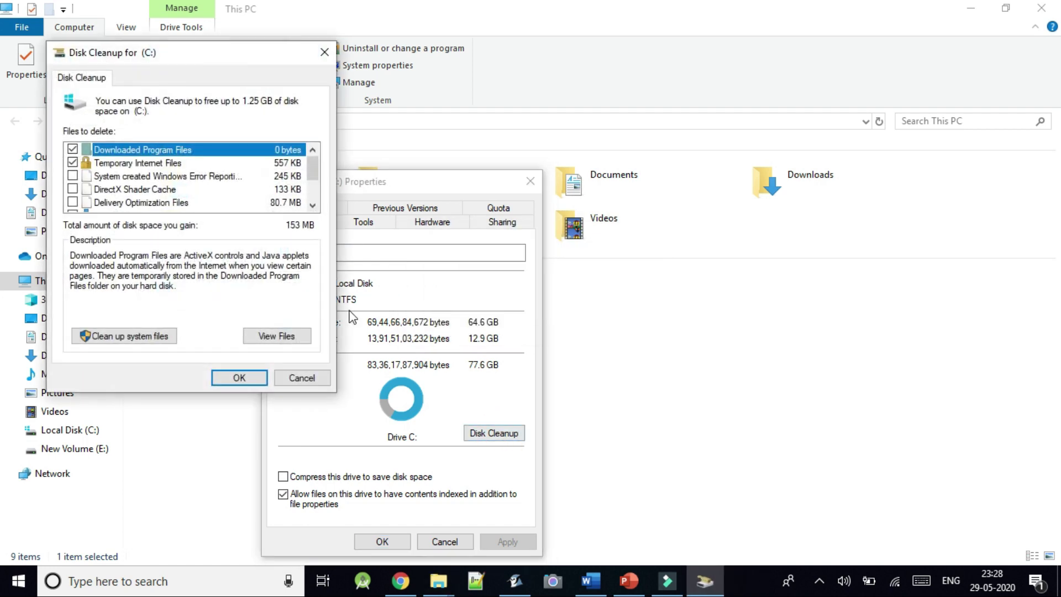
# Step: Include Recycle Bin, Temporary files, Delivery Optimization Files and DirectX Shader Cache in the files to delete
pyautogui.scroll(-2, 171, 198)
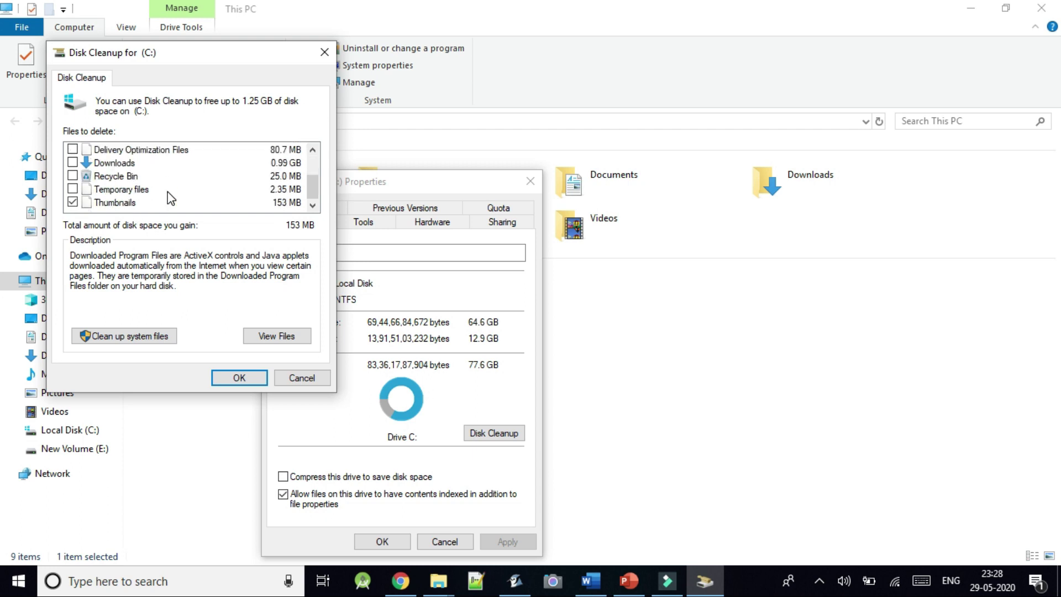
pyautogui.click(72, 176)
pyautogui.click(73, 189)
pyautogui.scroll(2, 104, 197)
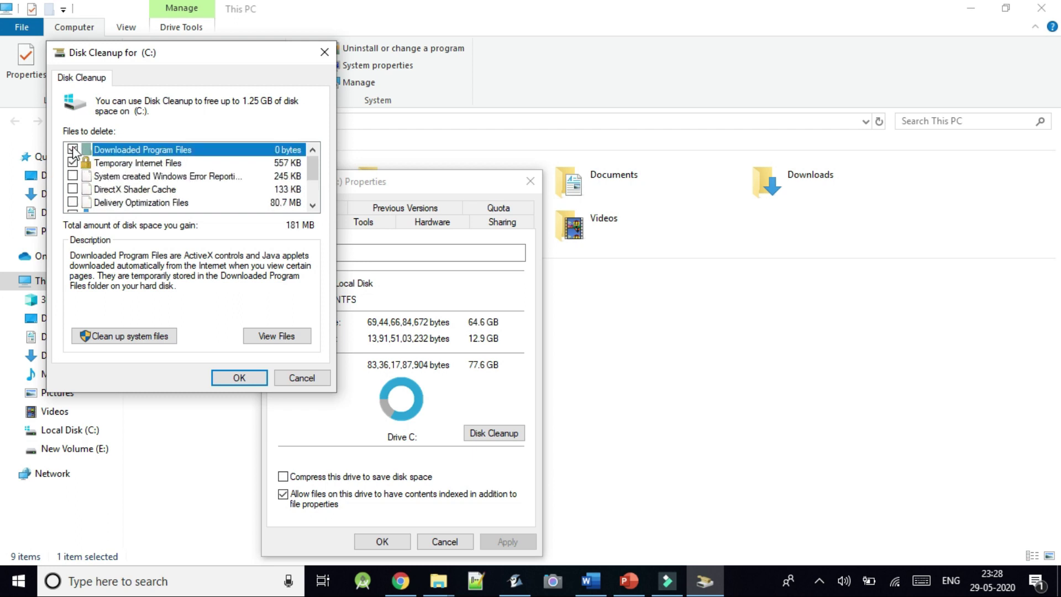
pyautogui.scroll(-1, 238, 175)
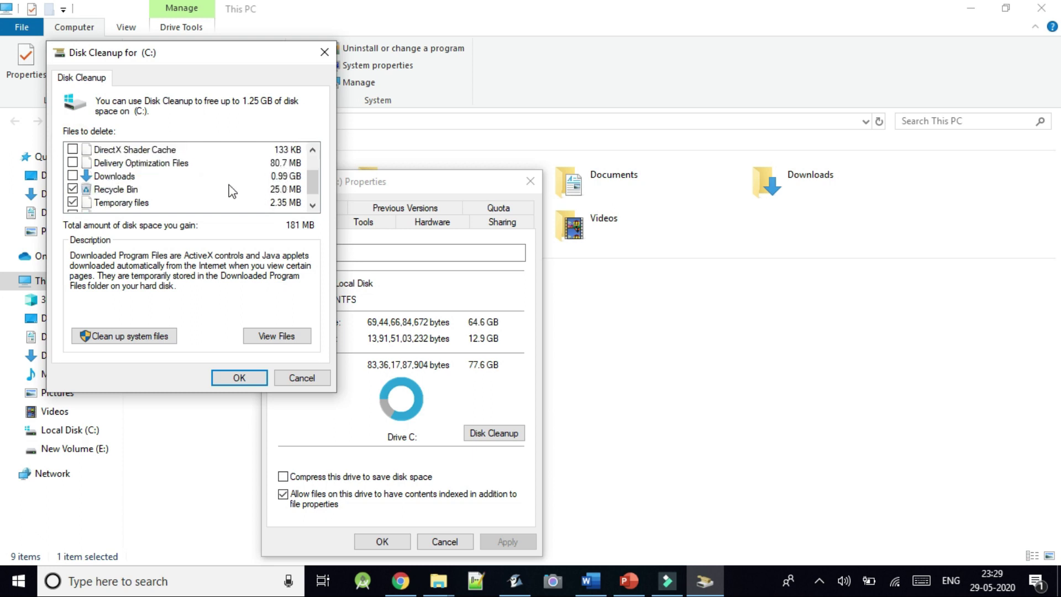
pyautogui.click(73, 162)
pyautogui.click(73, 151)
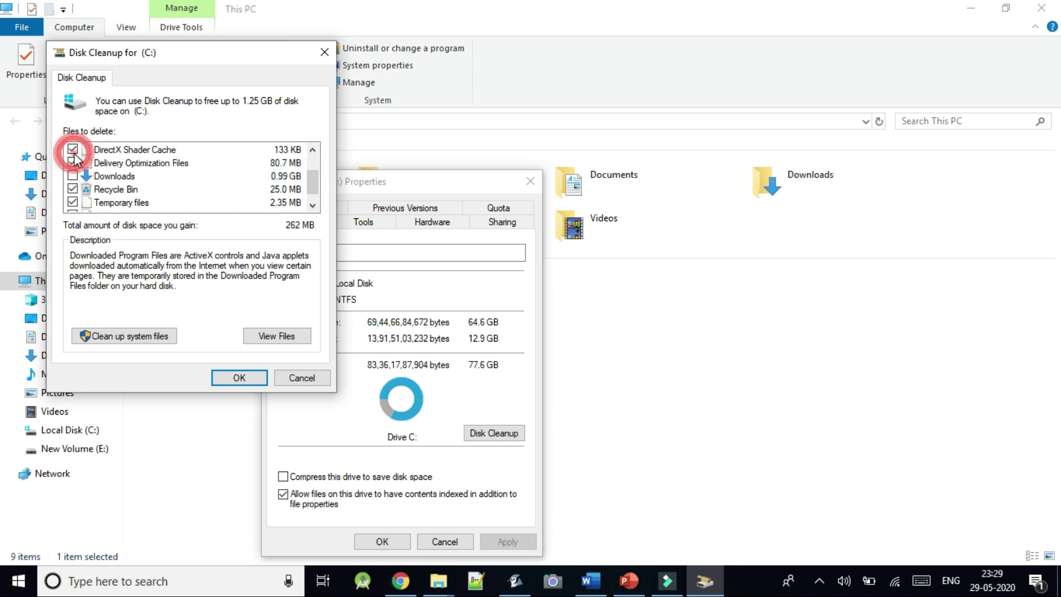
# Step: Start the permanent deletion of the chosen files, cancel it, and close Disk Cleanup and the drive properties
pyautogui.click(241, 378)
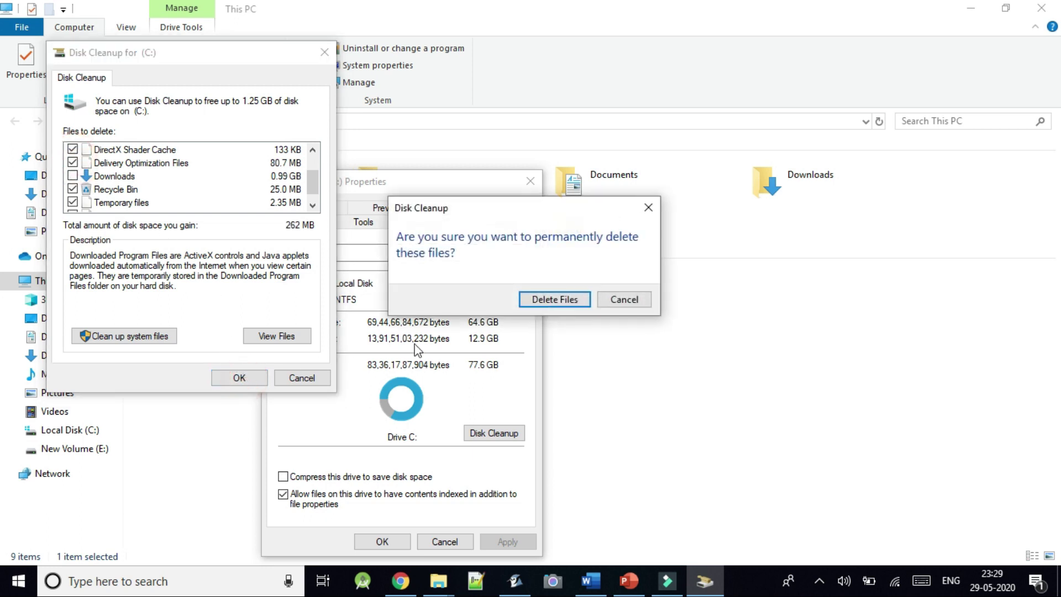
pyautogui.click(625, 299)
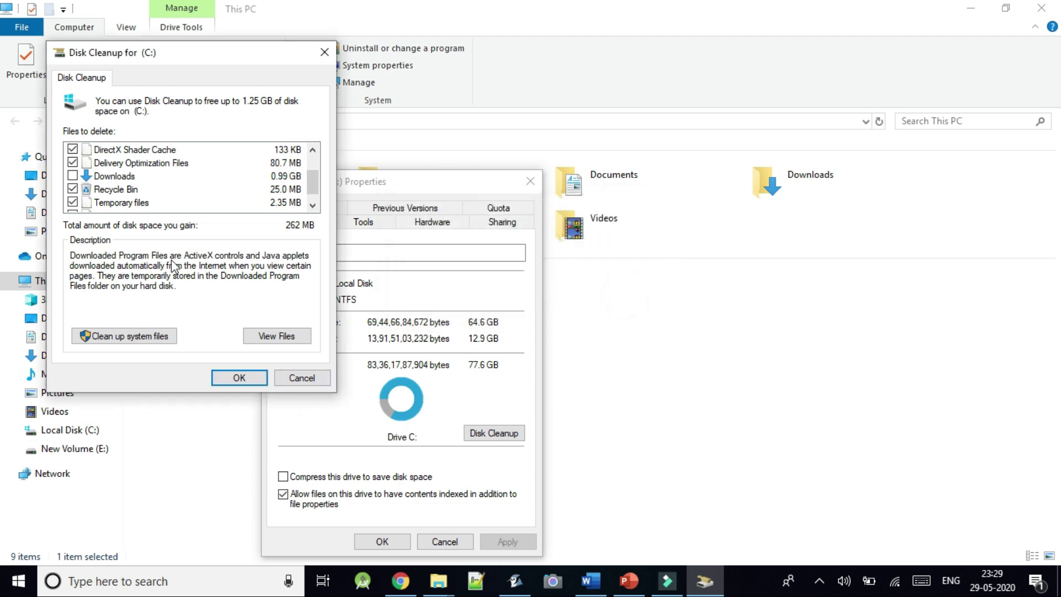
pyautogui.click(240, 378)
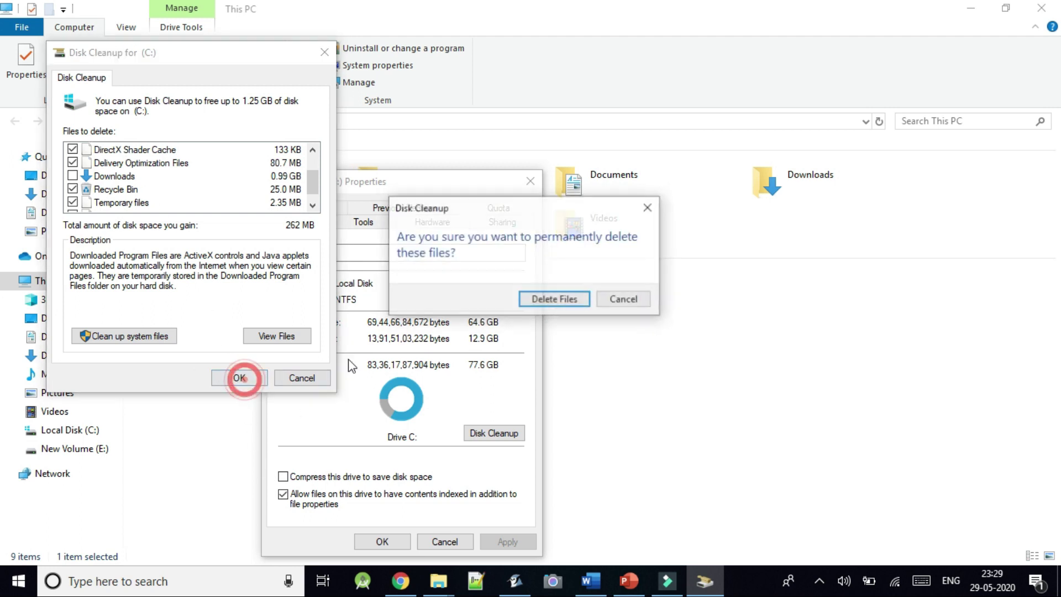
pyautogui.click(638, 303)
pyautogui.click(296, 382)
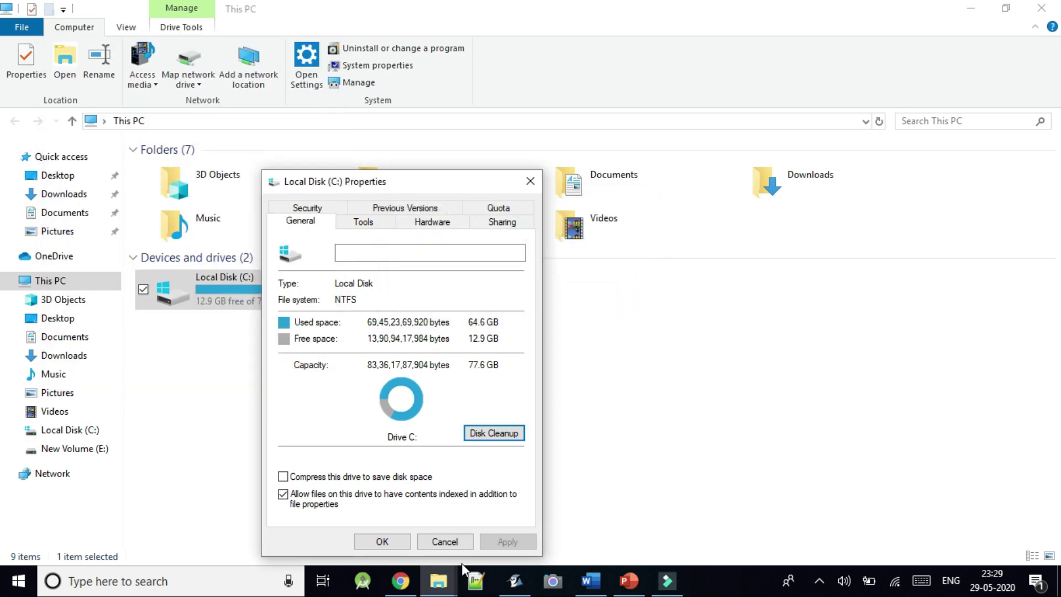
pyautogui.click(443, 541)
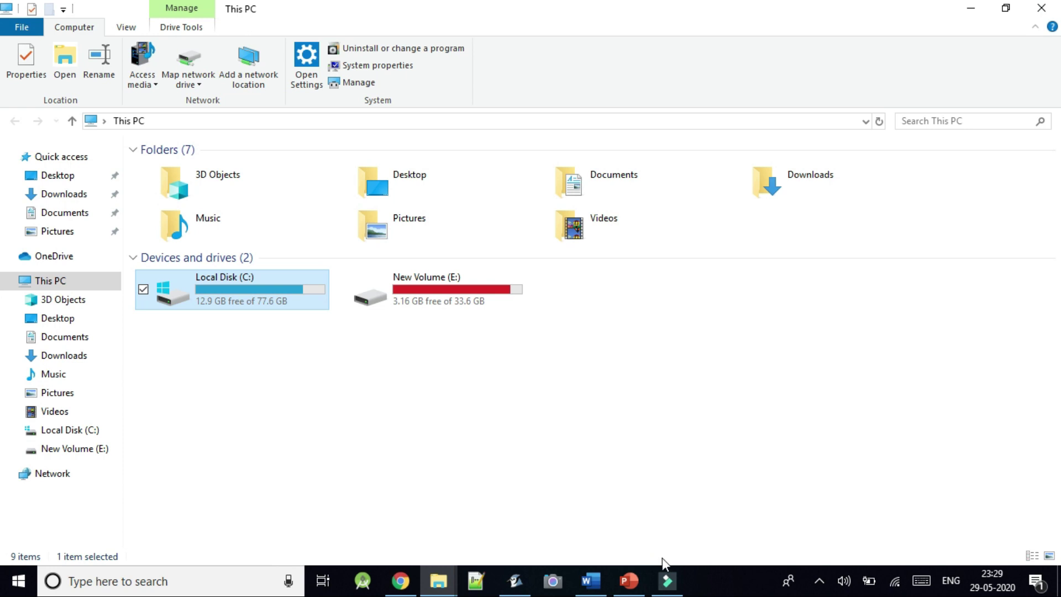
pyautogui.moveTo(668, 576)
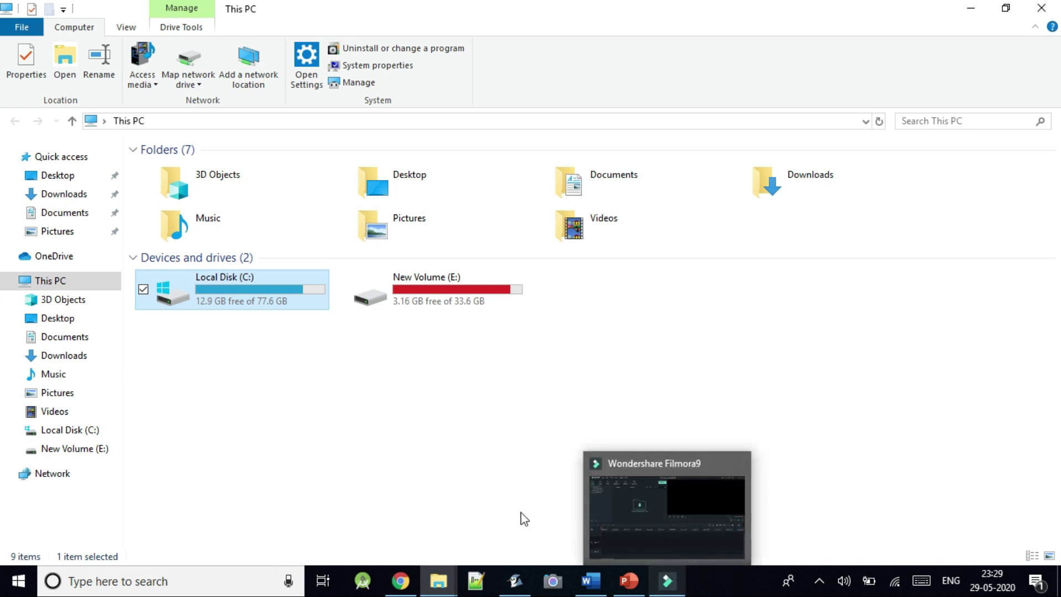
pyautogui.click(379, 449)
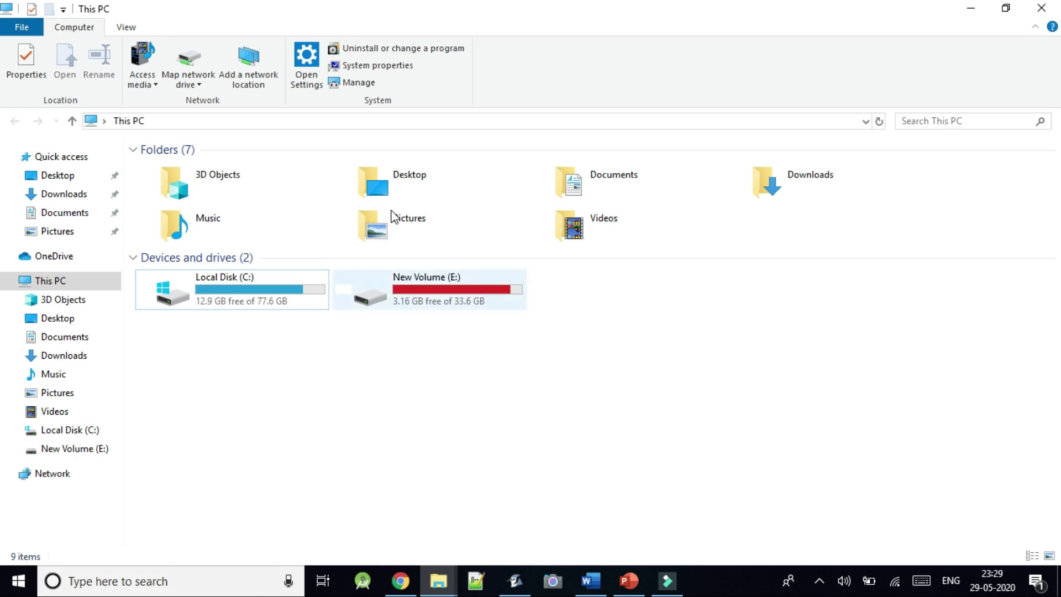
pyautogui.click(974, 11)
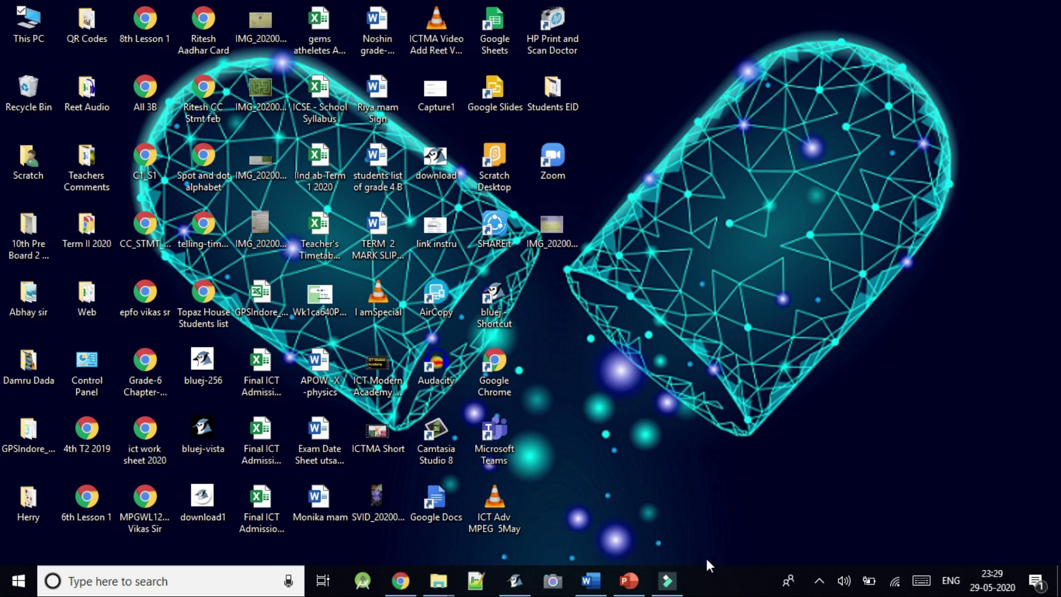
pyautogui.click(673, 583)
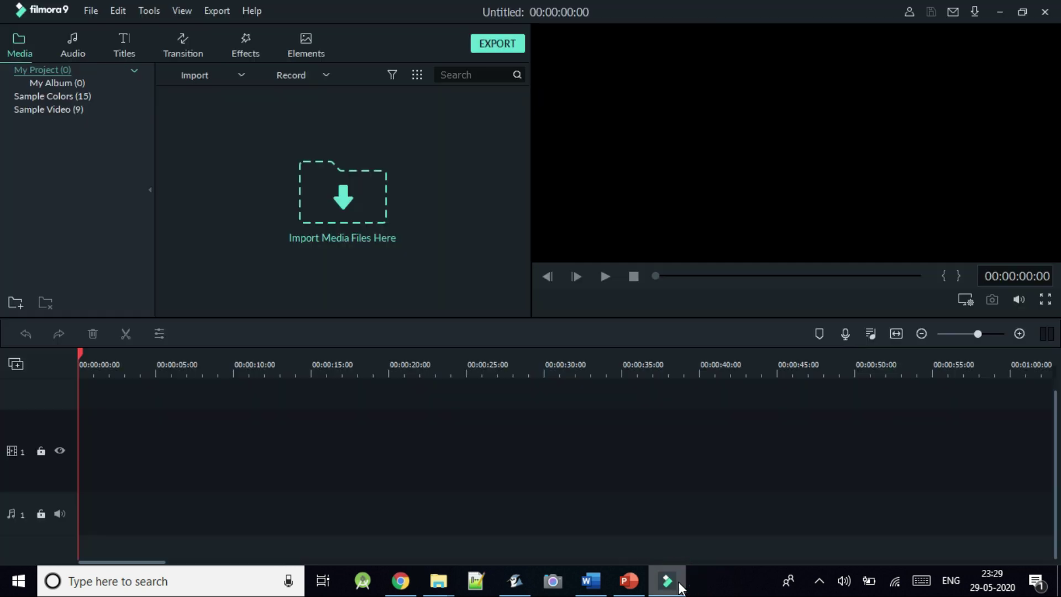
pyautogui.click(823, 583)
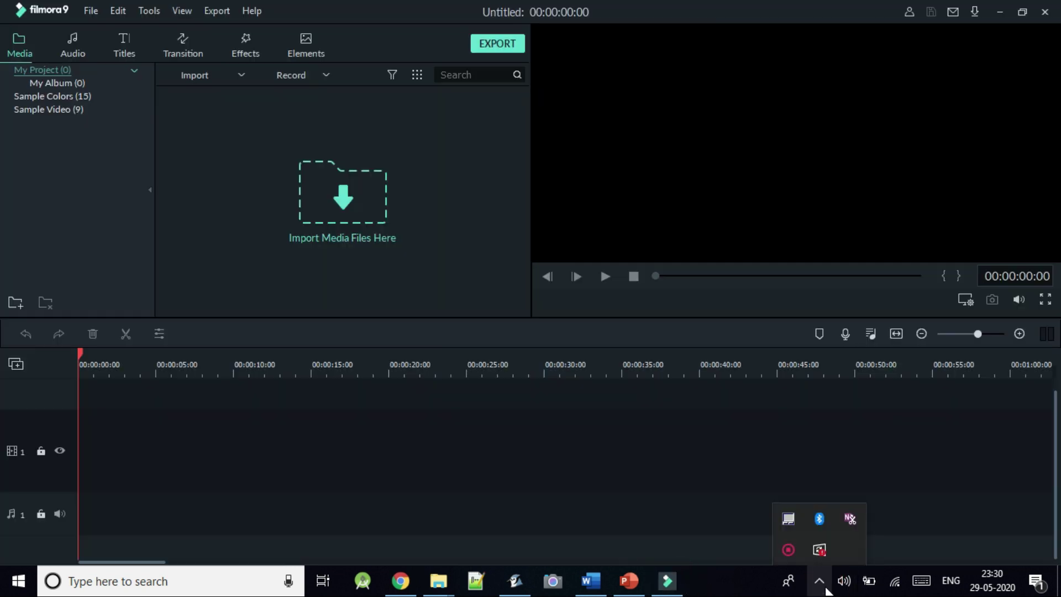
pyautogui.rightClick(792, 553)
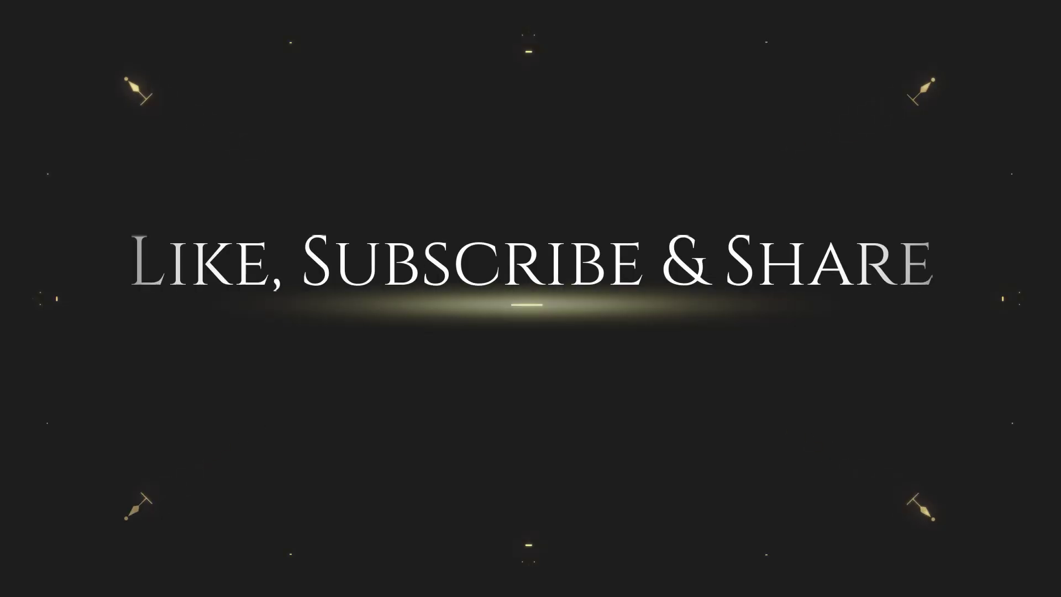